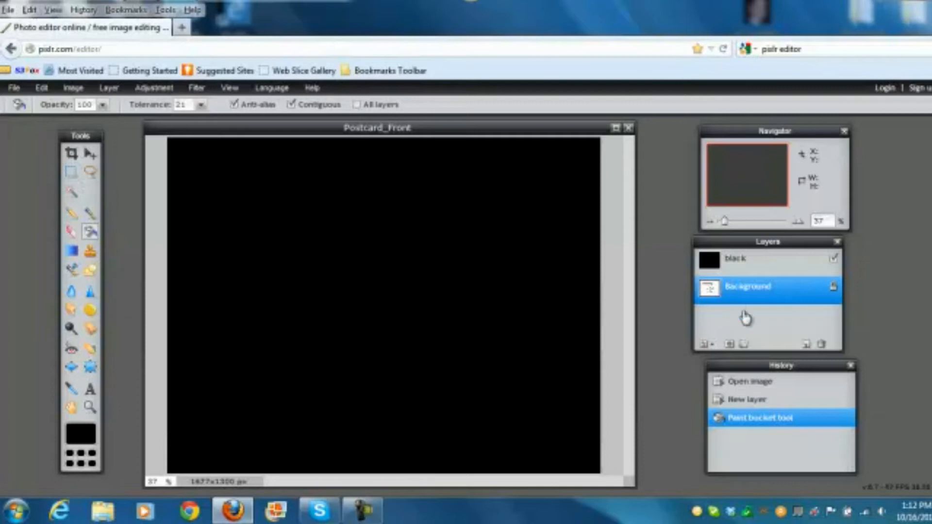
- Add a new layer above the black layer and draw a filled full-width rectangle across the canvas's lower part on it
left_click(807, 344)
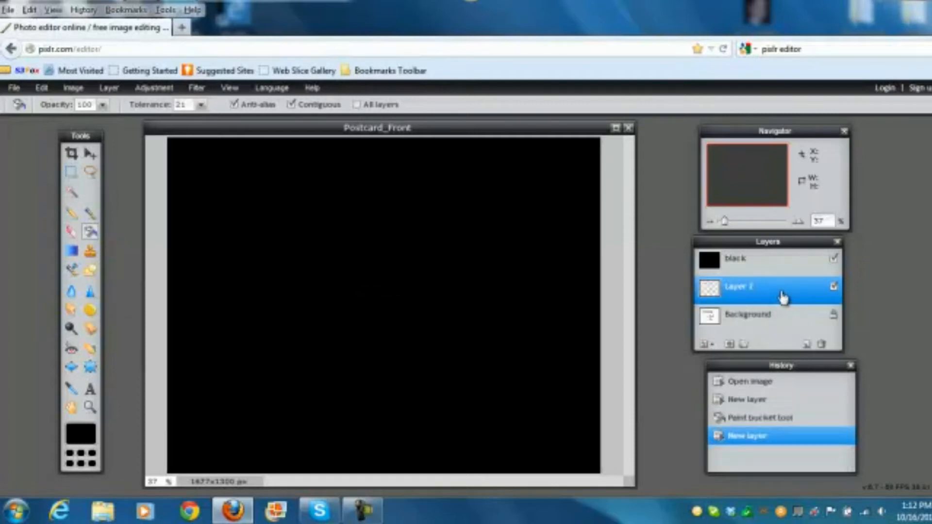
left_click_drag(783, 297, 794, 274)
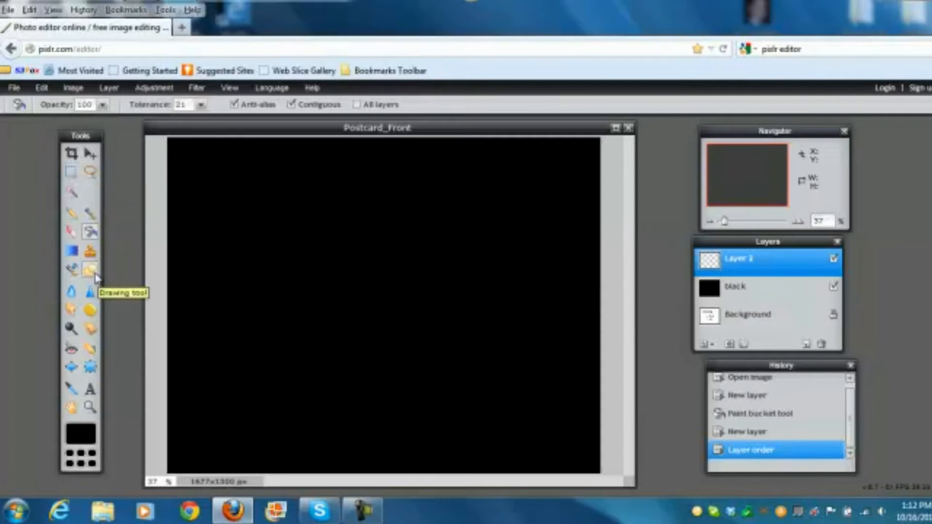
left_click(89, 270)
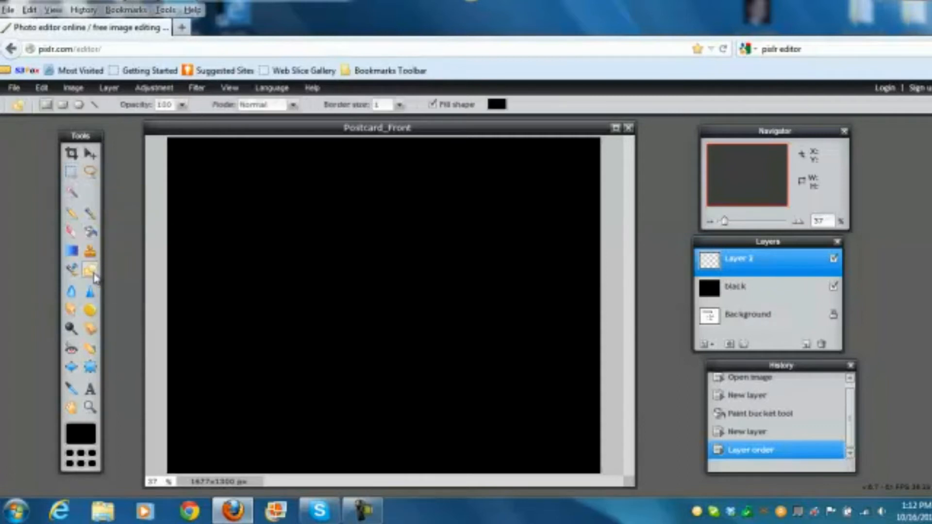
left_click(46, 106)
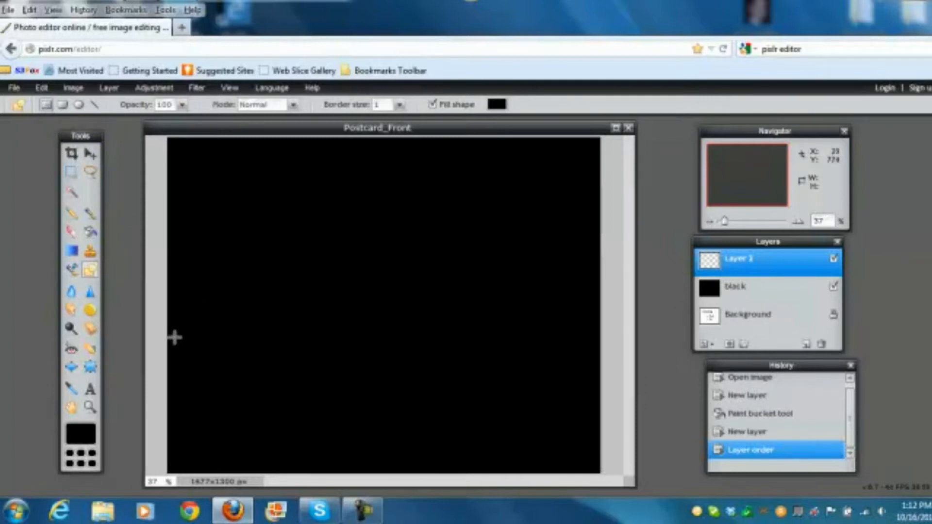
left_click_drag(159, 345, 607, 435)
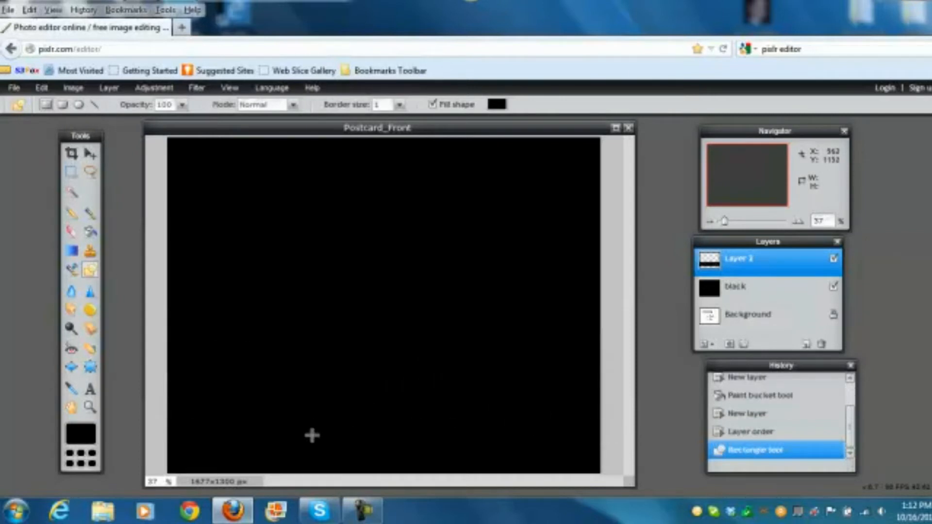
- Choose the dark green 1e6635 as the main color and fill the rectangle with the Paint bucket tool
left_click(89, 436)
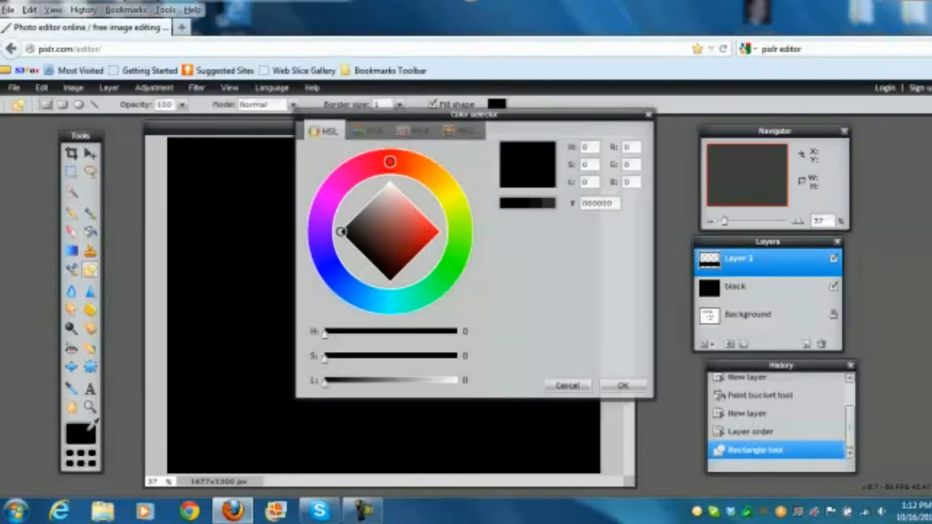
left_click(433, 287)
left_click(397, 248)
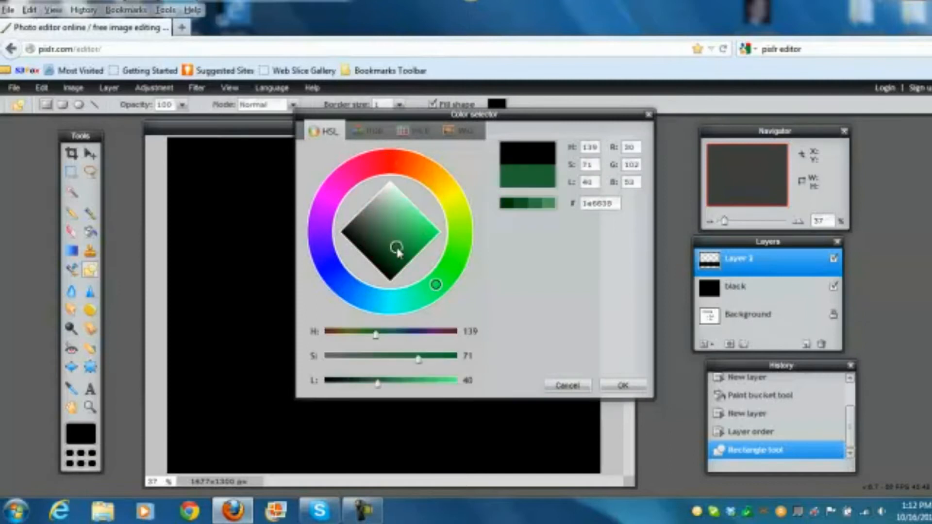
left_click(623, 385)
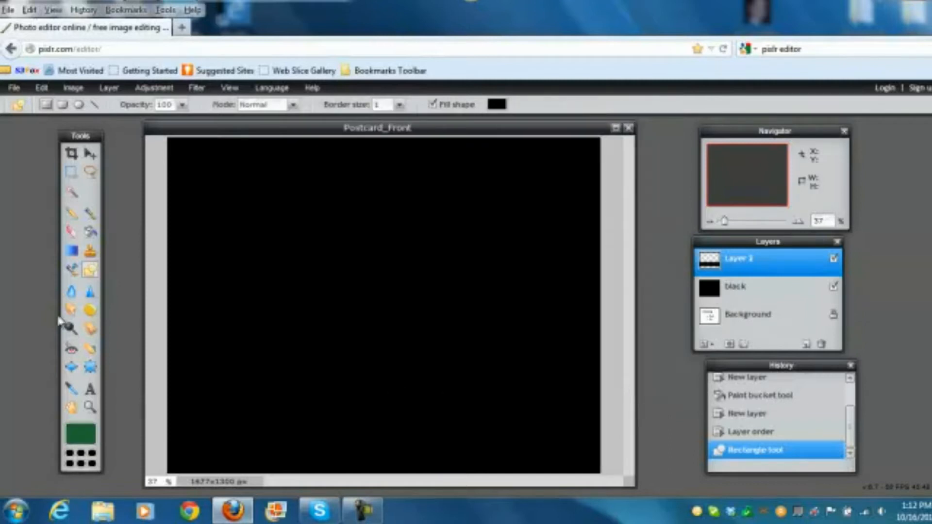
left_click(90, 232)
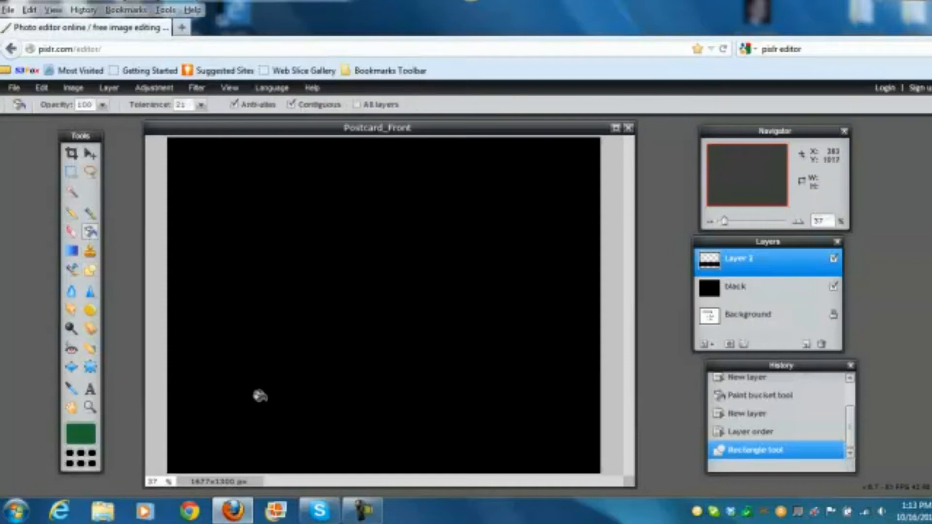
left_click(261, 396)
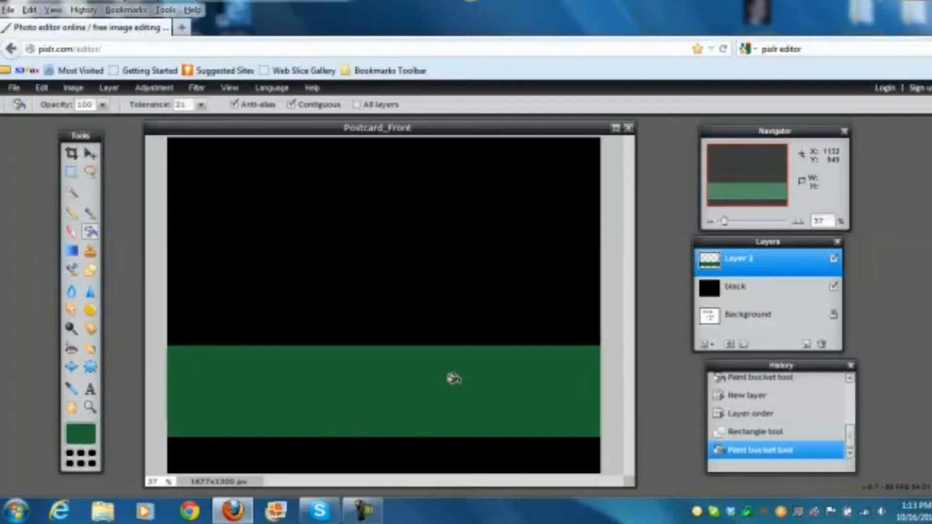
- Rename the rectangle's layer to "green strip"
double_click(739, 266)
key("BackSpace")
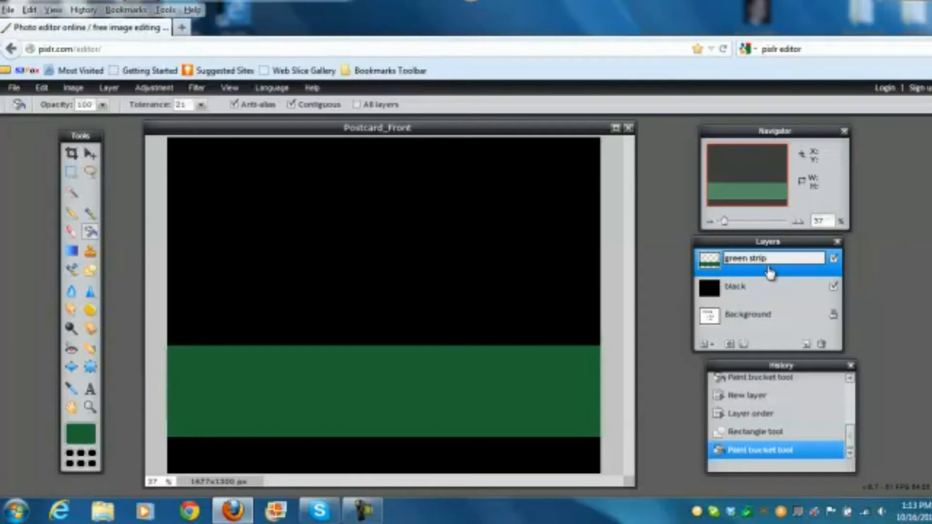
type("green strip")
key("Return")
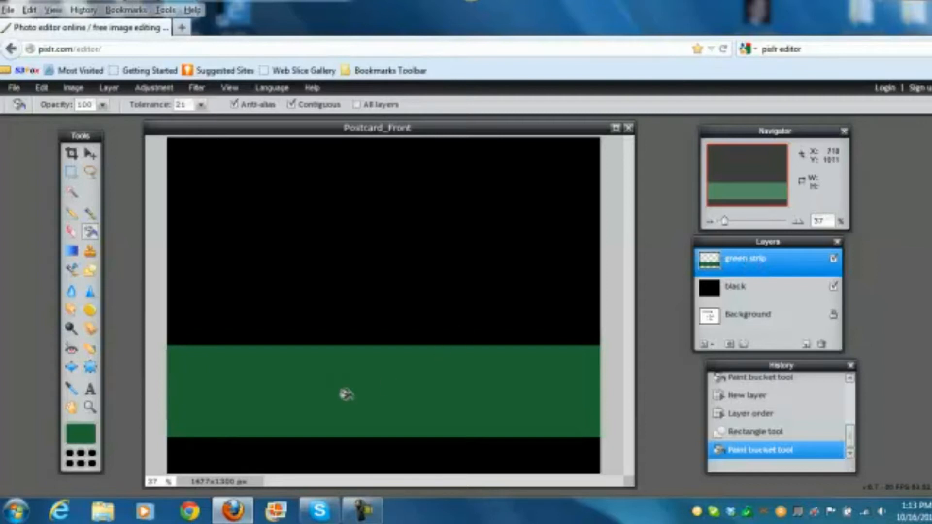
- Open the layer styles of the green strip layer, uncover the canvas, and enable Outer glow with its settings shown
left_click(744, 345)
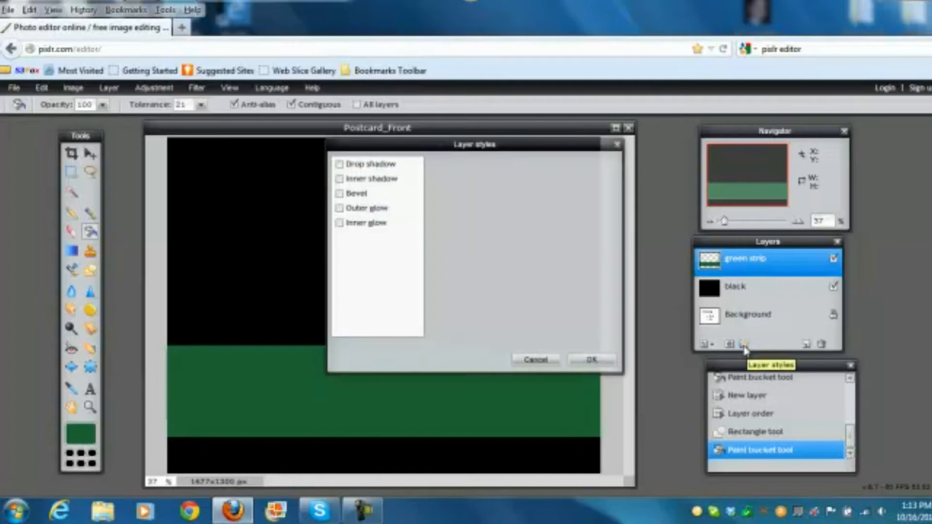
left_click_drag(501, 148, 766, 188)
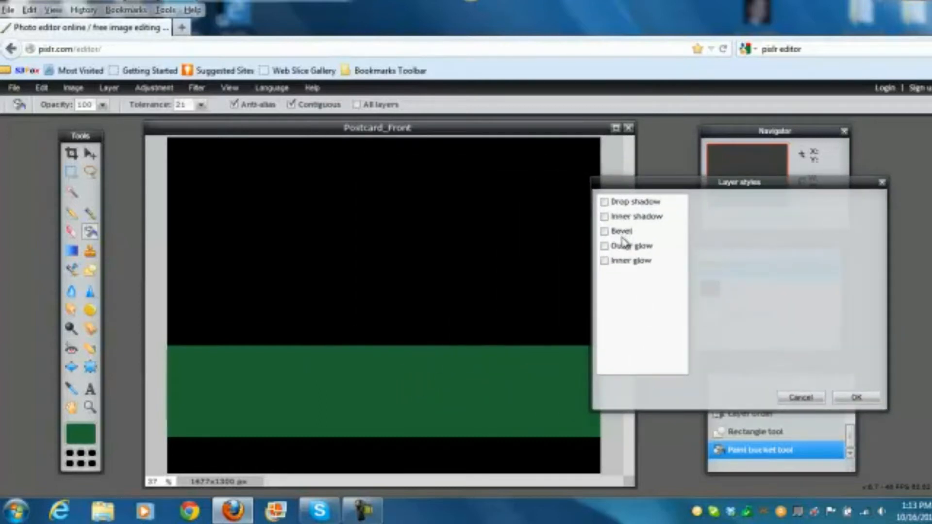
left_click(604, 247)
left_click(640, 248)
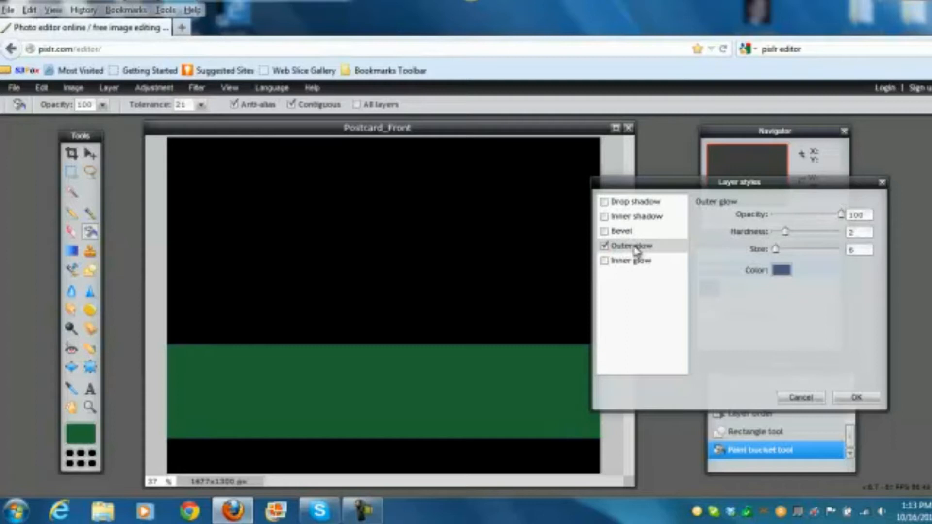
- Change the outer glow color to the pale yellow faf9d2
left_click(782, 270)
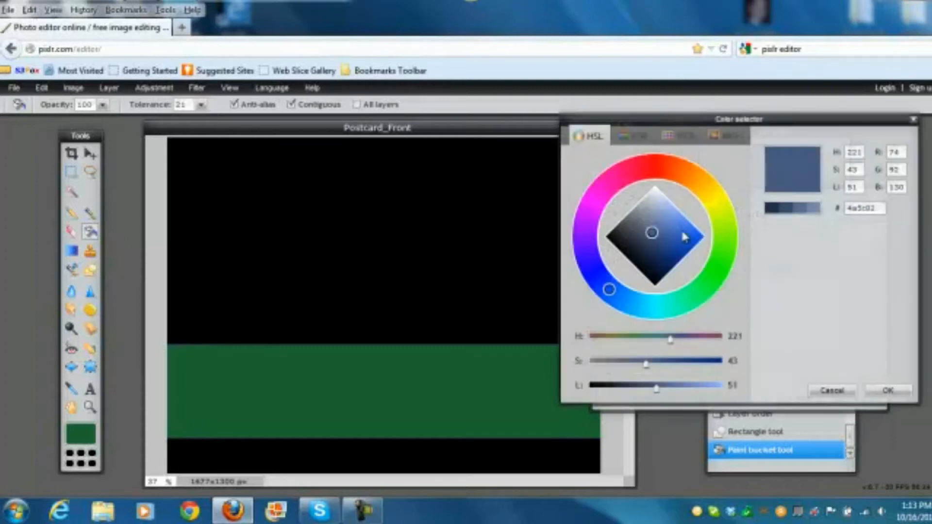
left_click_drag(721, 233, 724, 214)
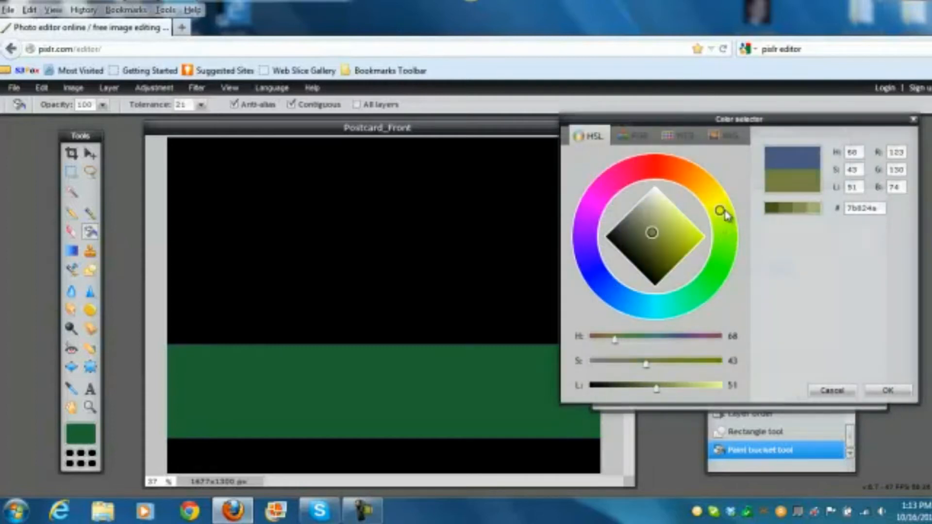
left_click(667, 213)
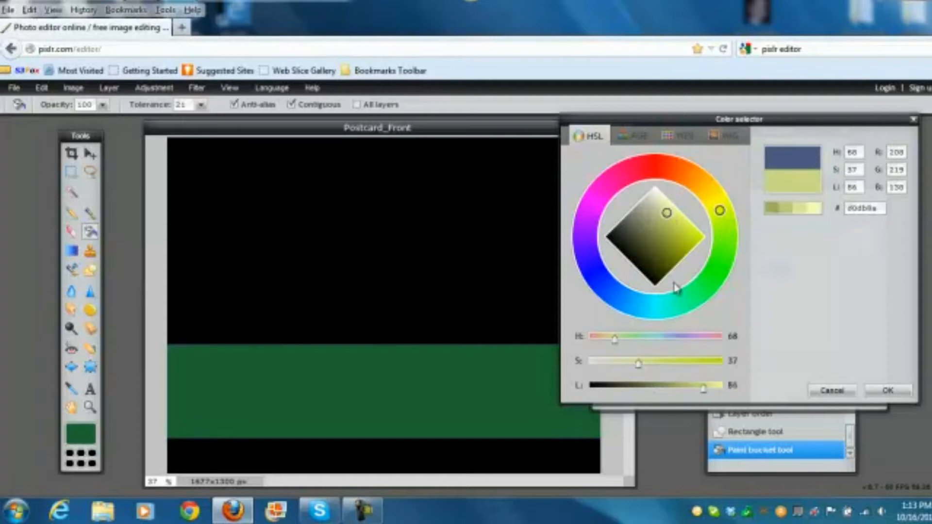
left_click(656, 203)
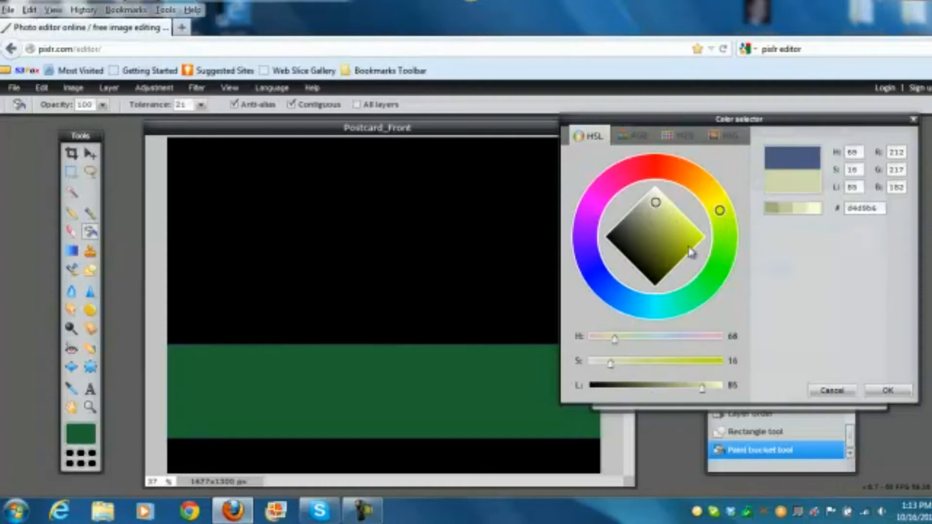
left_click(656, 194)
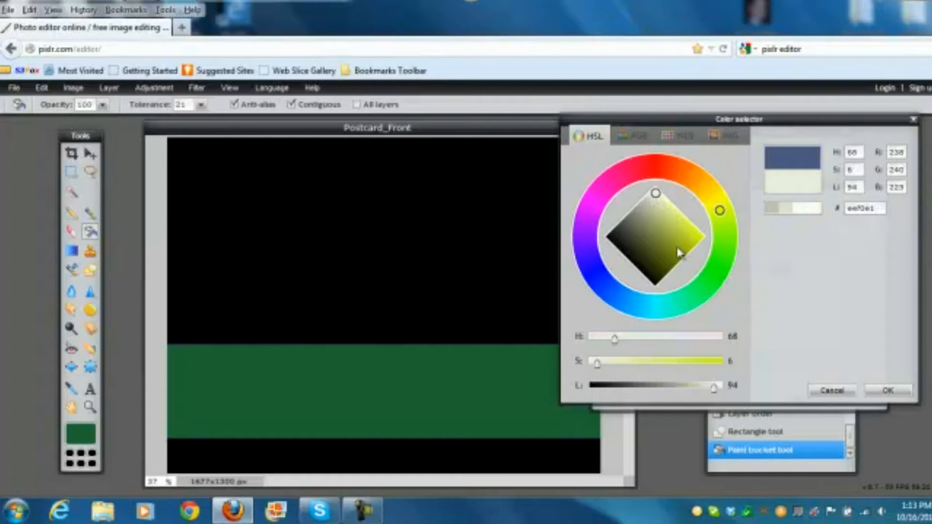
left_click(668, 206)
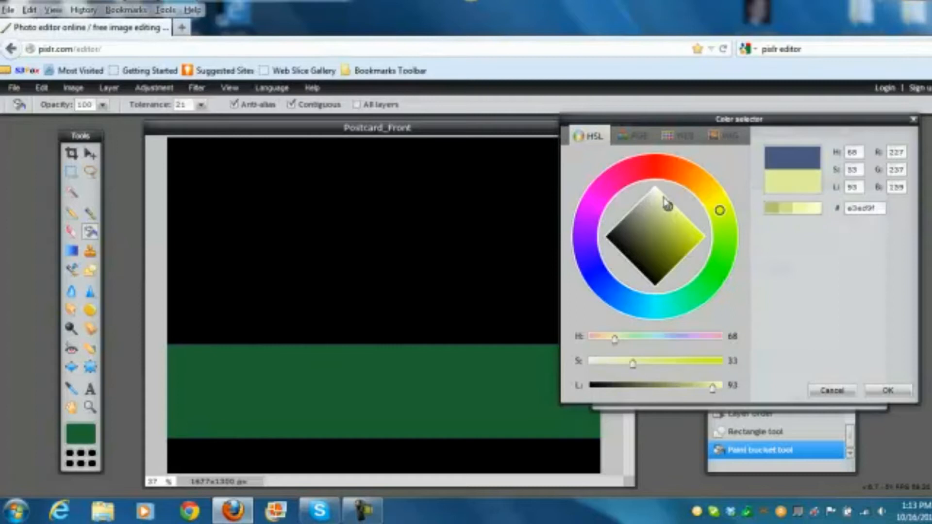
left_click(662, 195)
left_click(714, 200)
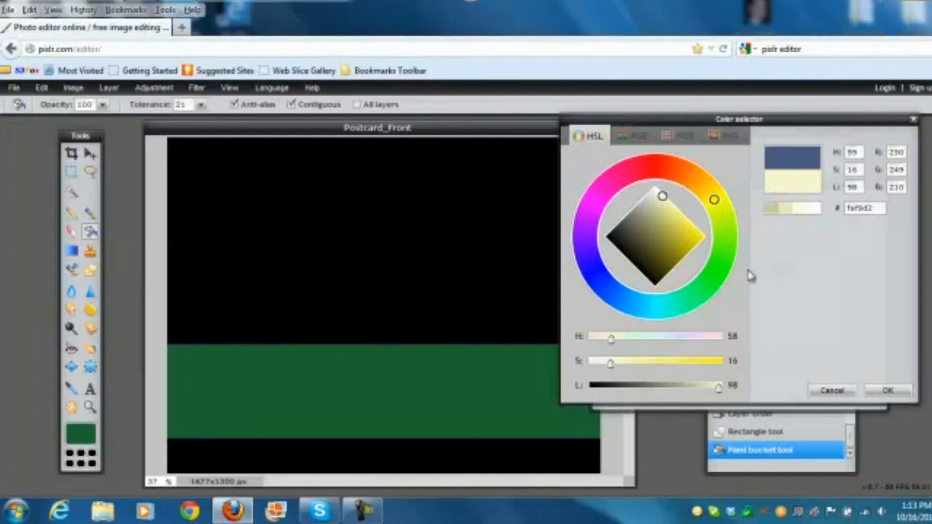
left_click(887, 390)
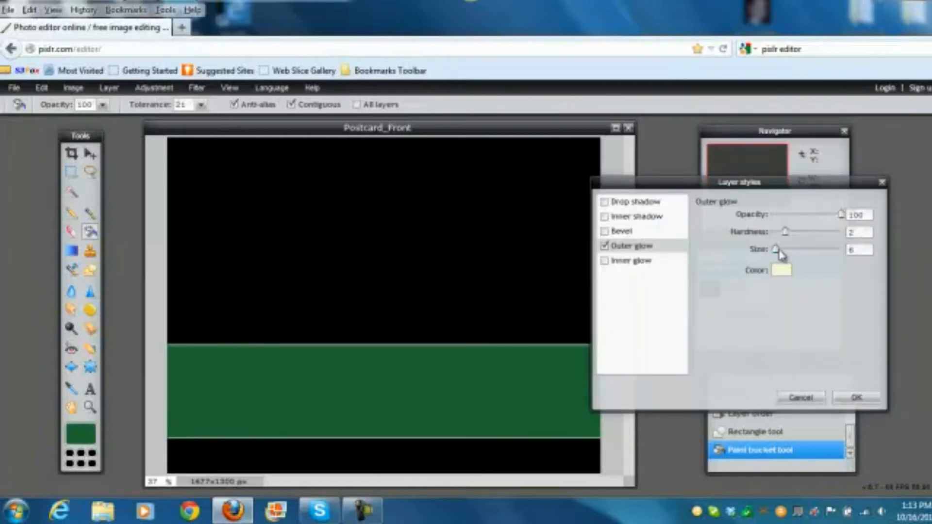
- Soften the outer glow by setting its opacity to 52, hardness to 1 and size to 56
mouse_move(775, 249)
left_mouse_down()
mouse_move(786, 249)
mouse_move(776, 233)
left_mouse_up()
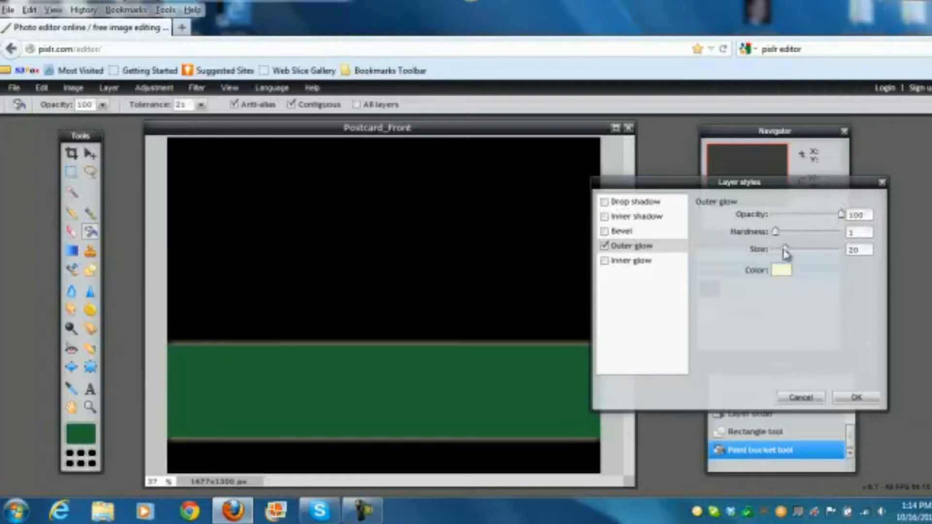
mouse_move(775, 232)
left_mouse_down()
mouse_move(820, 243)
mouse_move(786, 246)
mouse_move(801, 249)
mouse_move(778, 239)
left_mouse_up()
left_click_drag(845, 217, 812, 258)
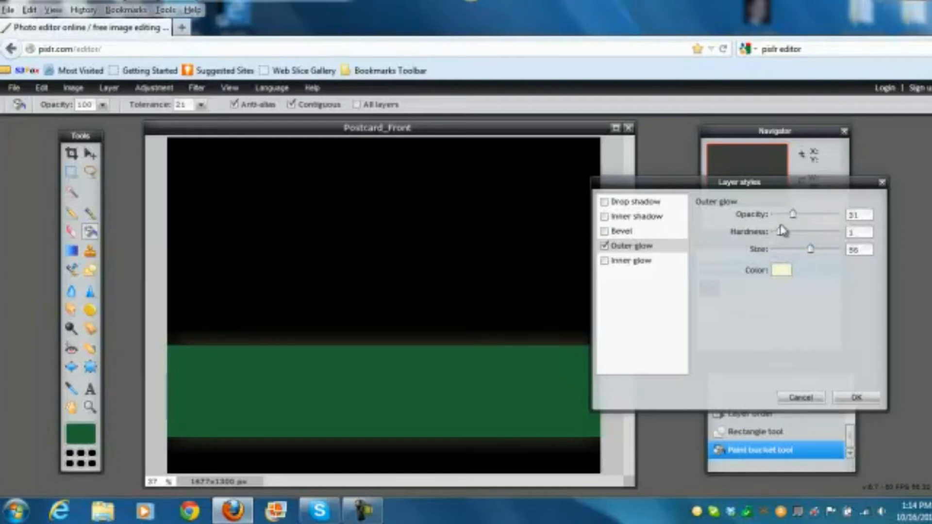
left_click_drag(792, 214, 810, 221)
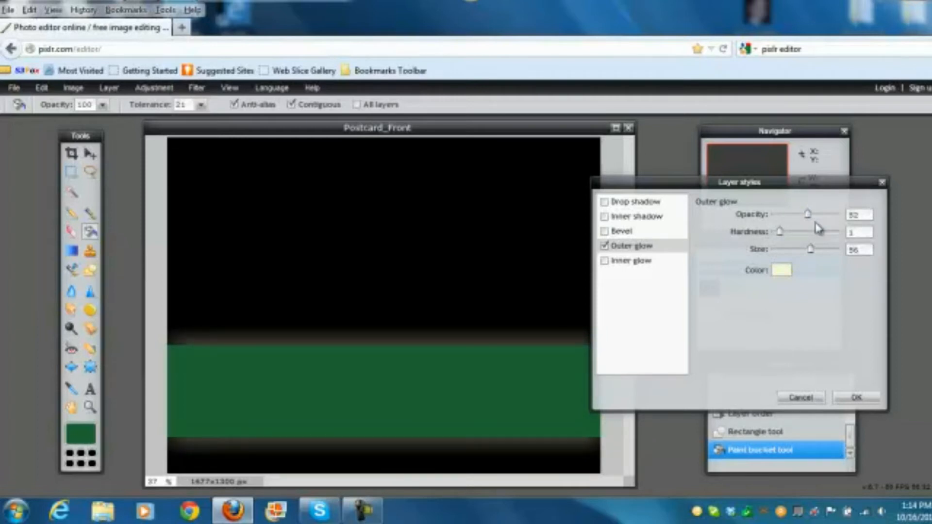
- Enable the Bevel style on the green strip and set its angle to -90°
left_click(604, 231)
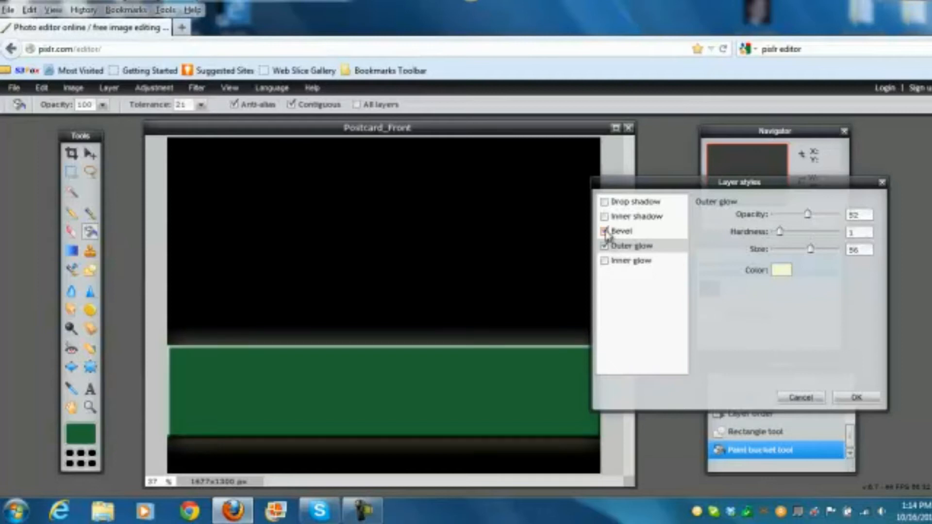
left_click(631, 231)
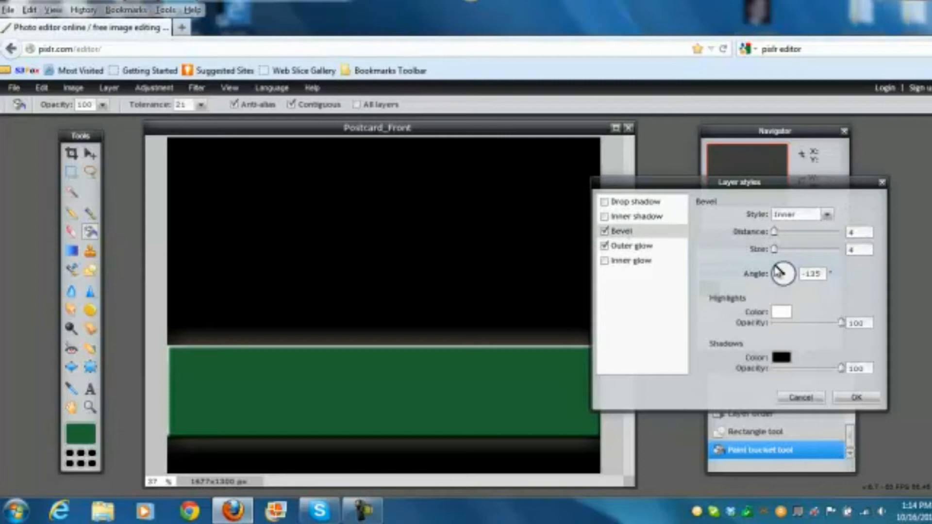
left_click_drag(777, 267, 784, 263)
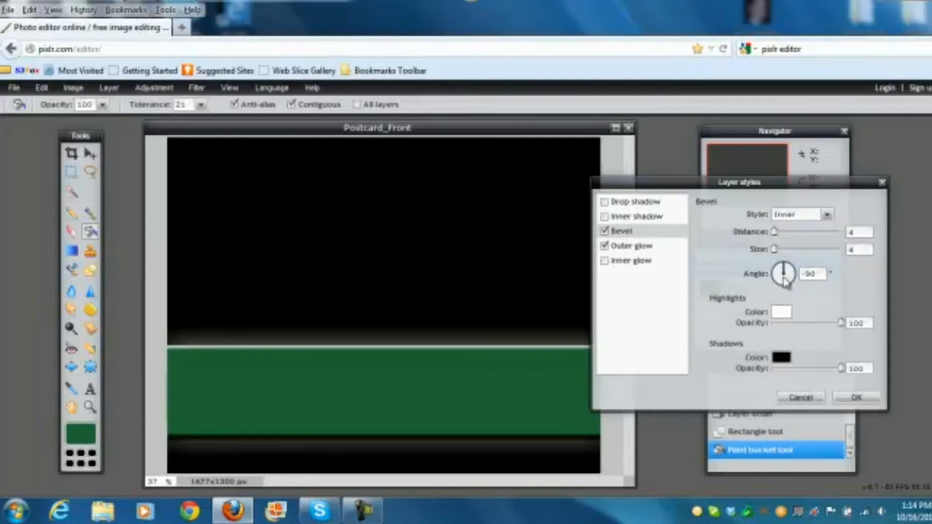
mouse_move(785, 272)
left_mouse_down()
mouse_move(797, 280)
mouse_move(773, 273)
mouse_move(793, 278)
mouse_move(783, 298)
mouse_move(783, 269)
mouse_move(800, 269)
left_mouse_up()
- Set the bevel's distance to 5, size to 25 and highlights opacity to 79
left_click_drag(838, 330, 813, 329)
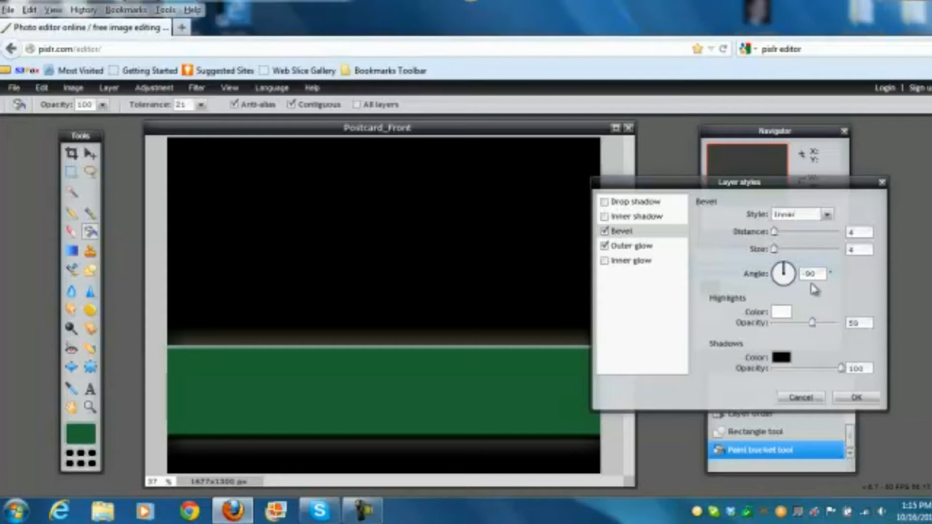
left_click_drag(777, 239, 790, 258)
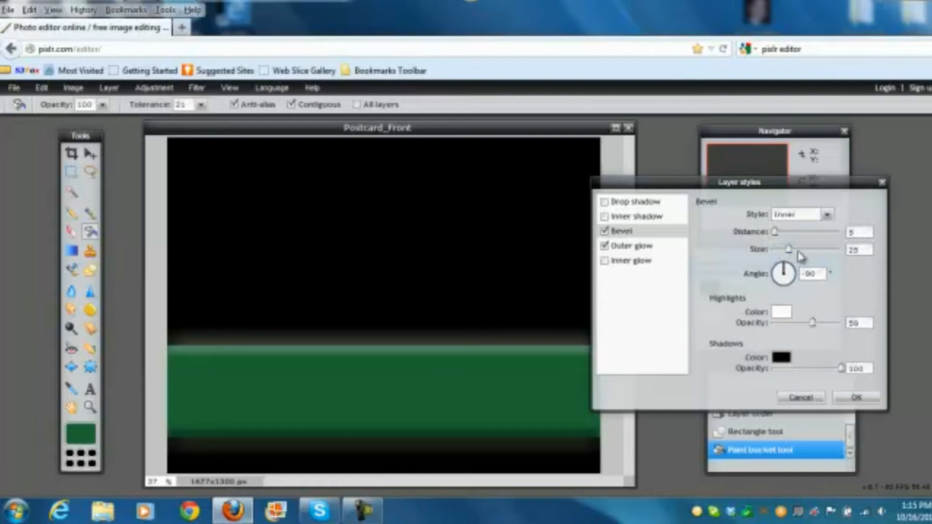
left_click_drag(813, 324, 829, 326)
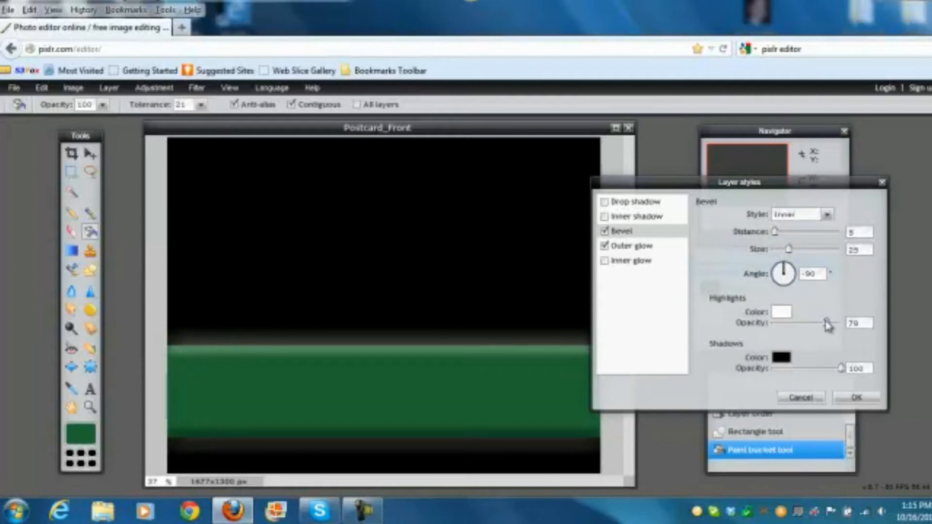
- Try the Full bevel style on the strip, then switch the bevel style to Outer
left_click(827, 215)
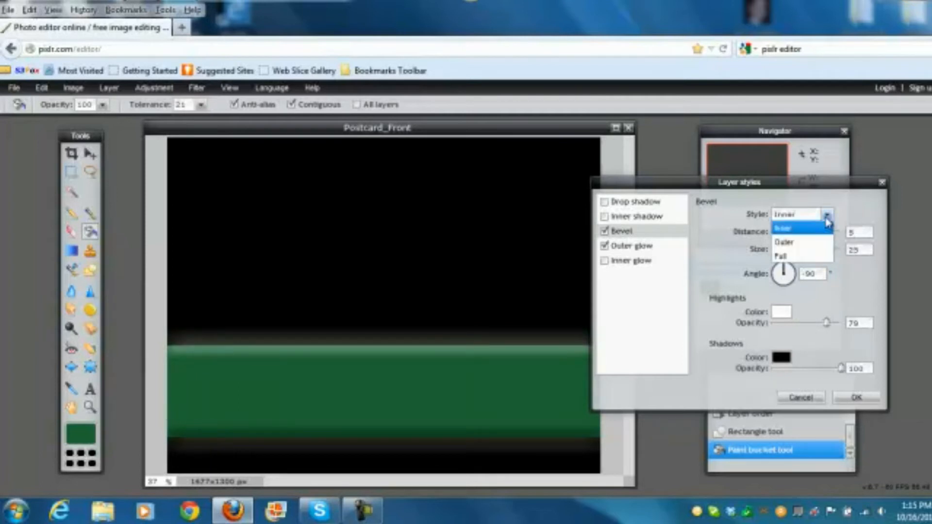
left_click(820, 256)
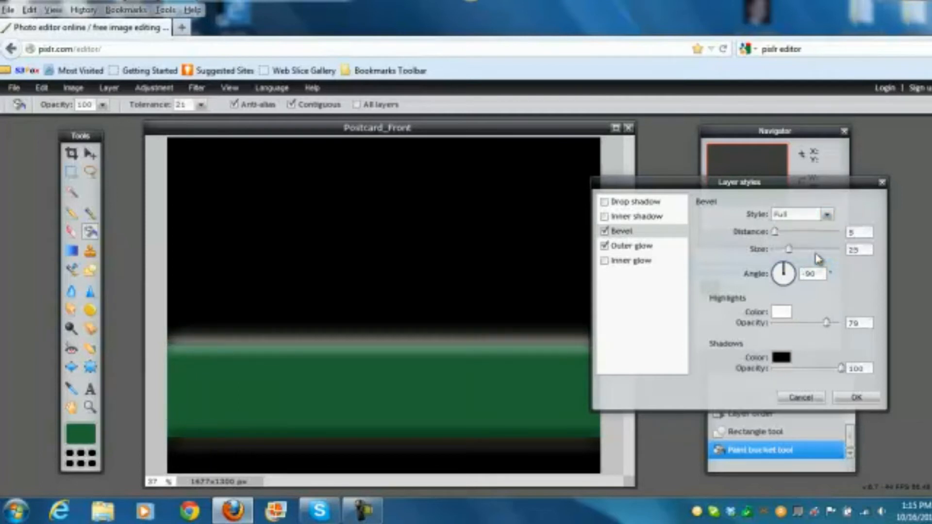
left_click(827, 215)
left_click(814, 243)
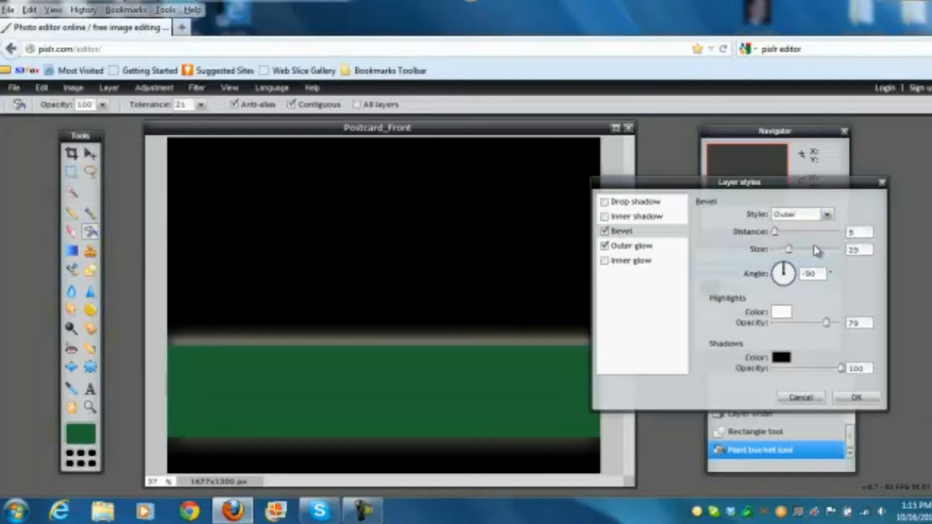
- Switch the green strip's bevel style to Inner and apply the layer styles
left_click(831, 214)
left_click(825, 229)
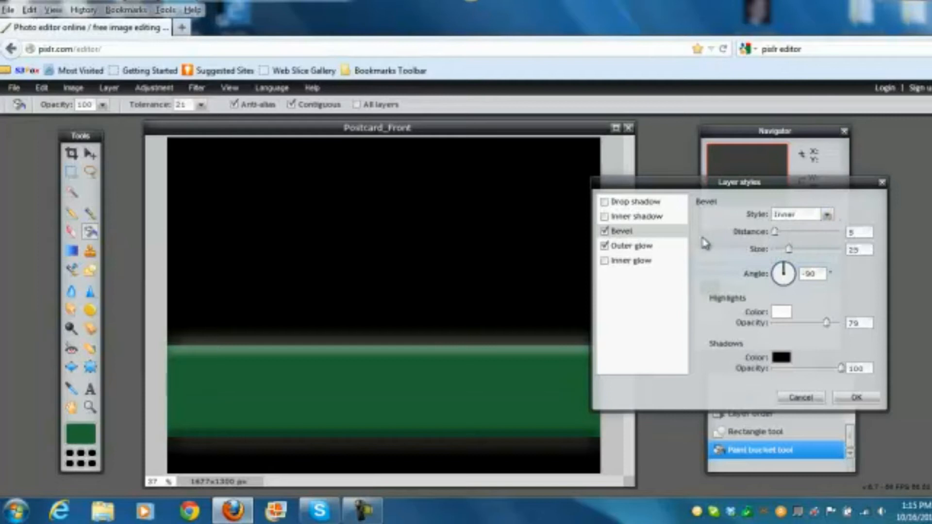
left_click(856, 398)
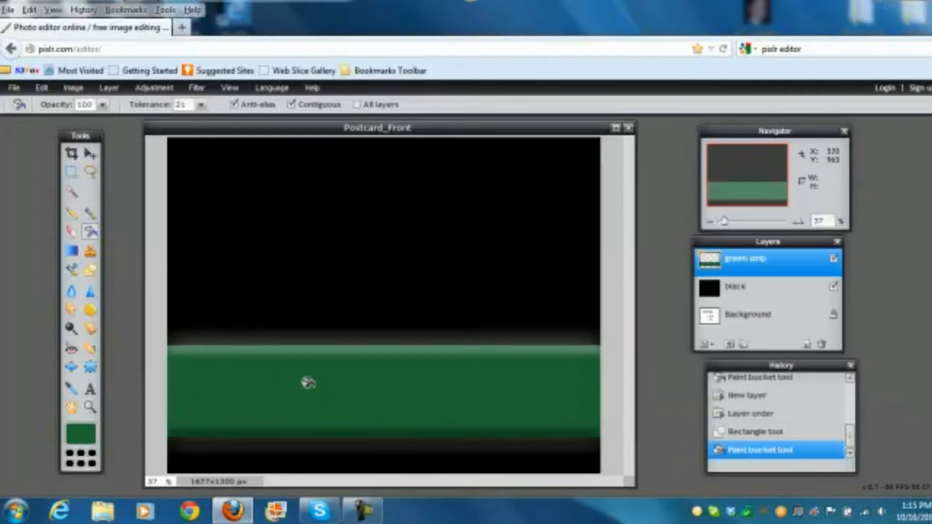
- Add the text "Phil The Money Man" on the green strip in near-black 0f0f0f
left_click(94, 392)
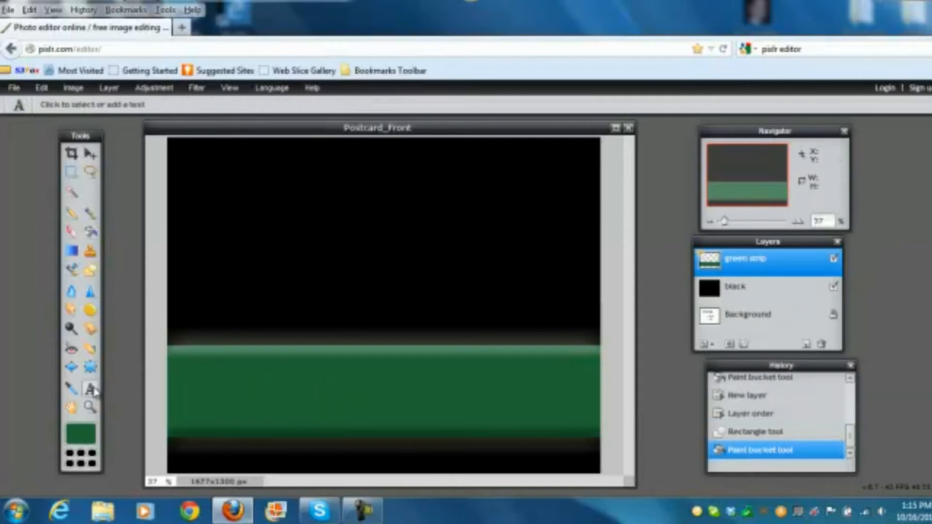
left_click(205, 385)
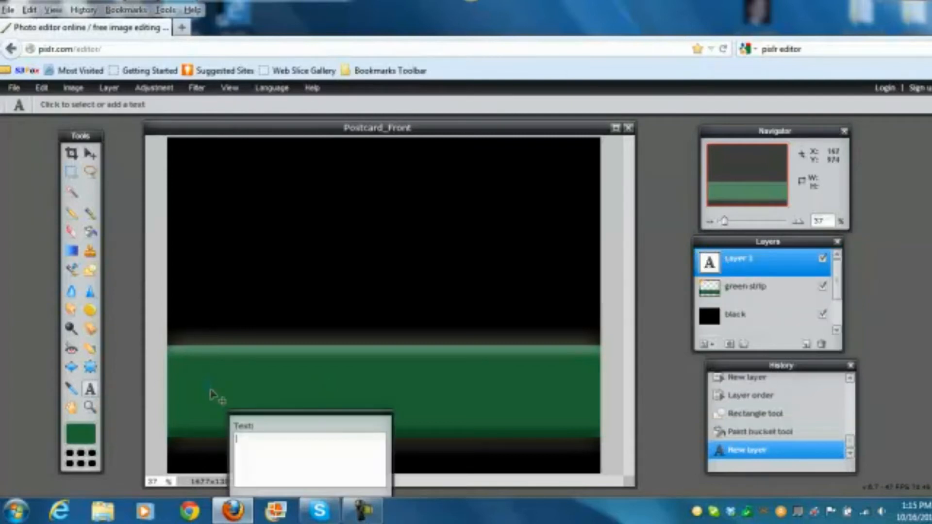
left_click_drag(384, 422, 585, 297)
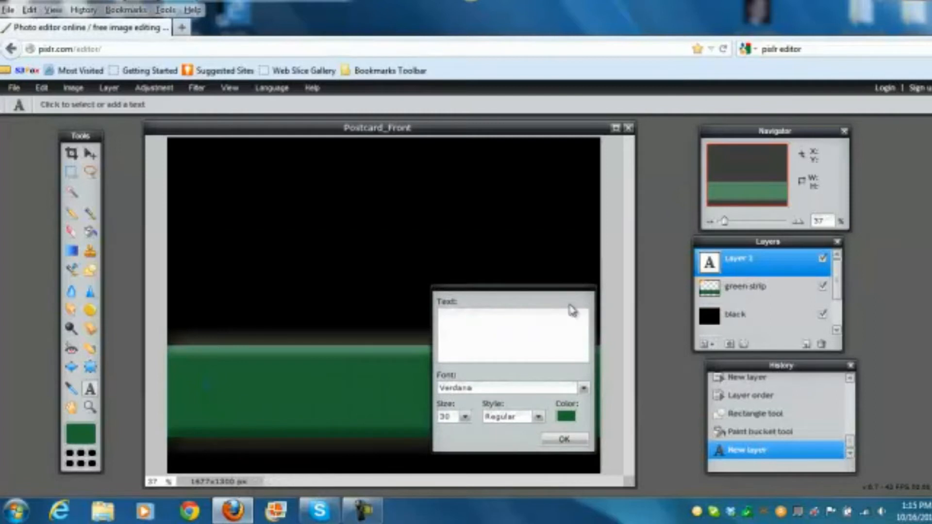
left_click(566, 416)
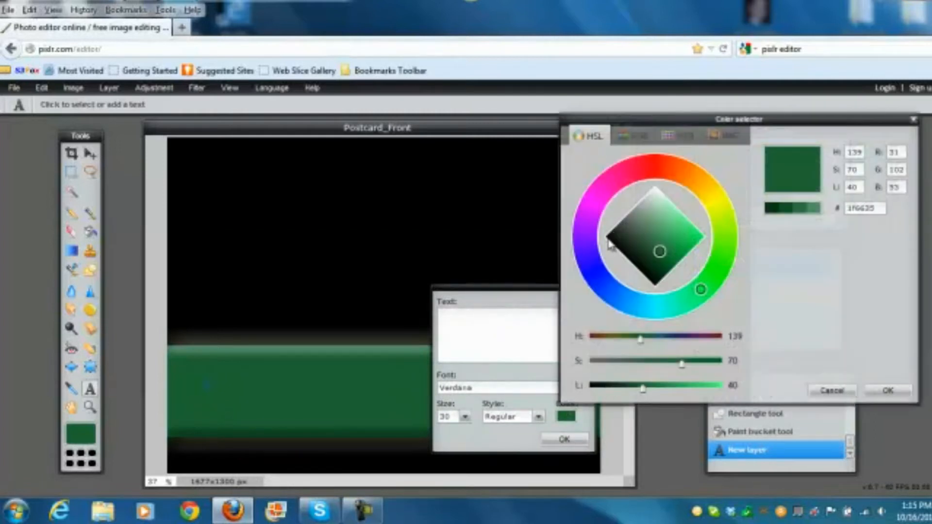
left_click(612, 240)
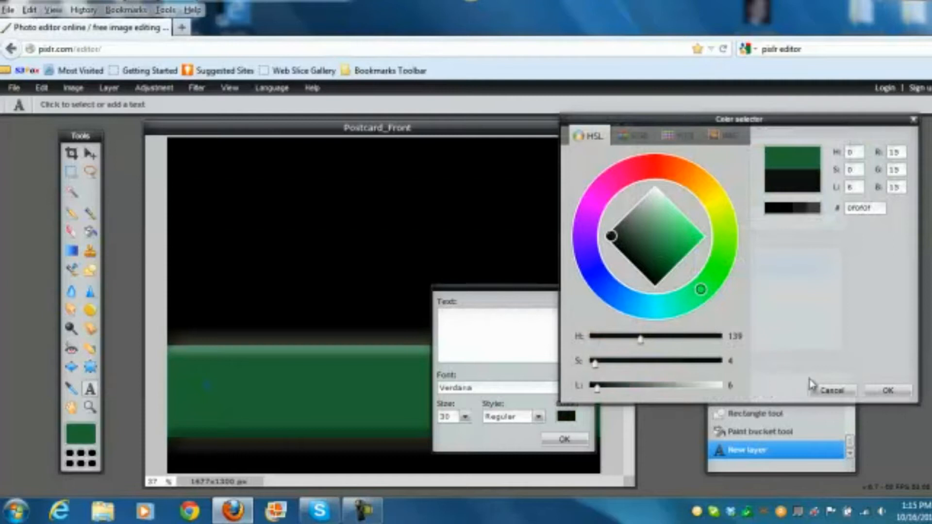
left_click(887, 391)
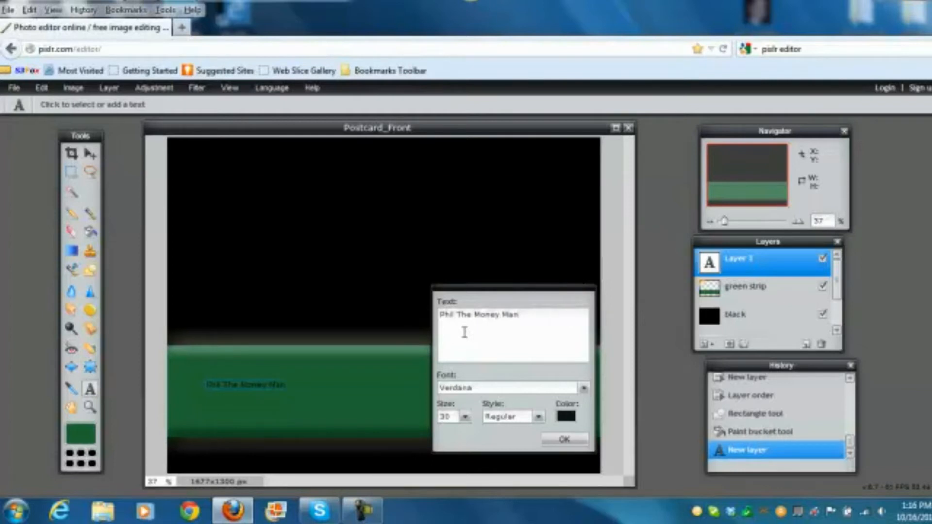
- Enlarge the strip text to size 119, keeping the text settings clear of the lettering
left_click(464, 416)
left_click_drag(430, 429, 455, 430)
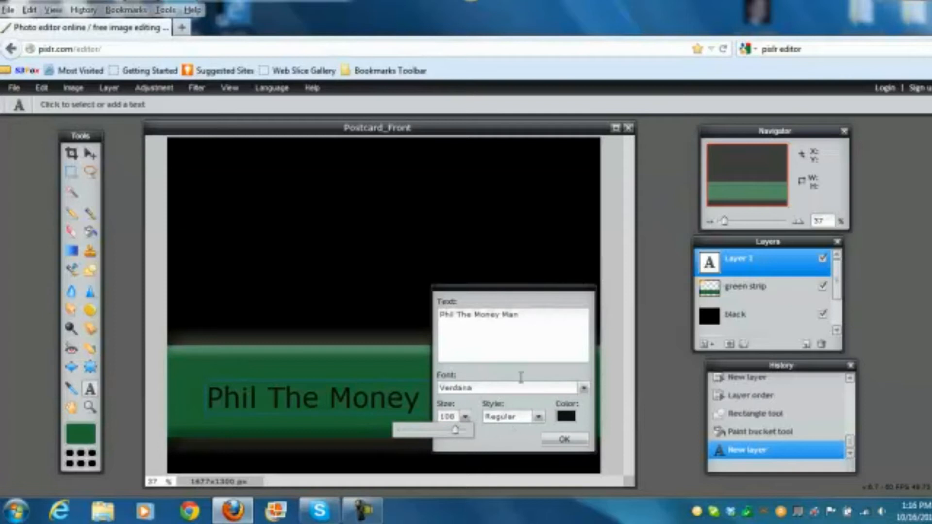
left_click_drag(527, 296, 708, 257)
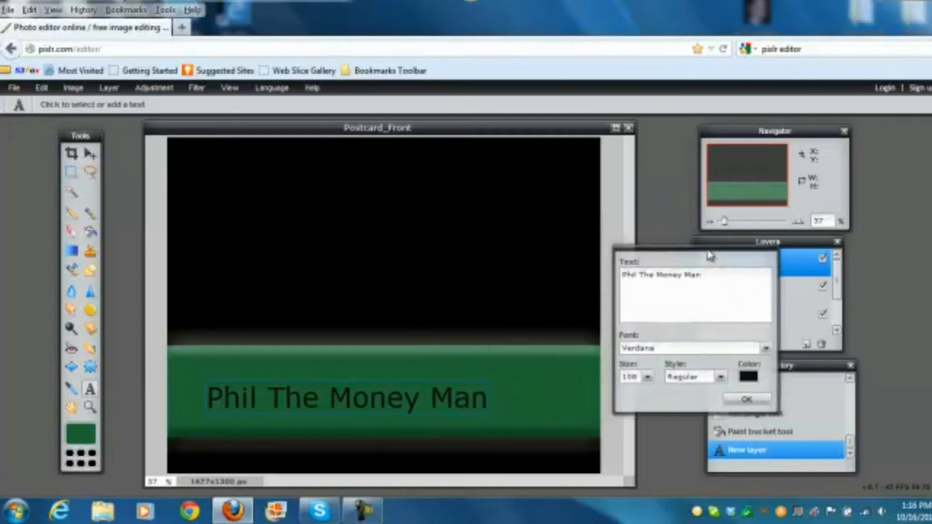
left_click(648, 376)
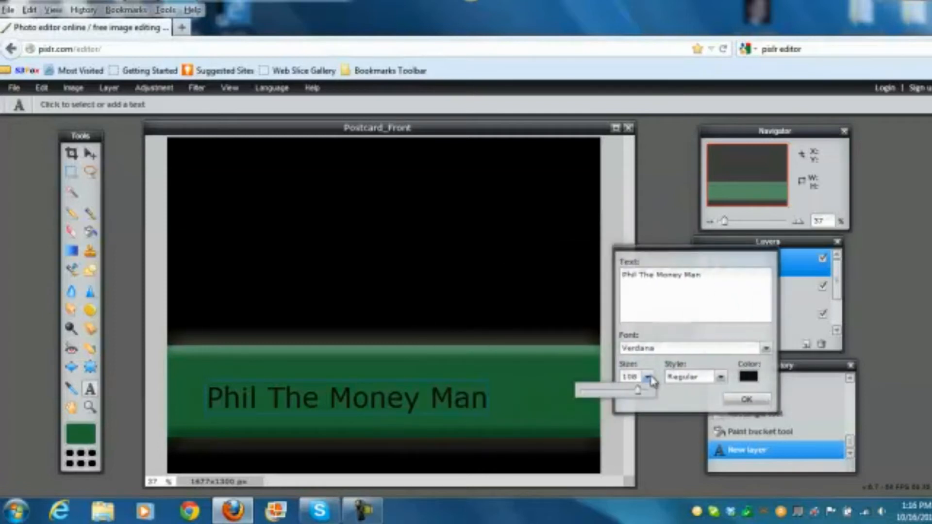
left_click_drag(640, 395, 645, 394)
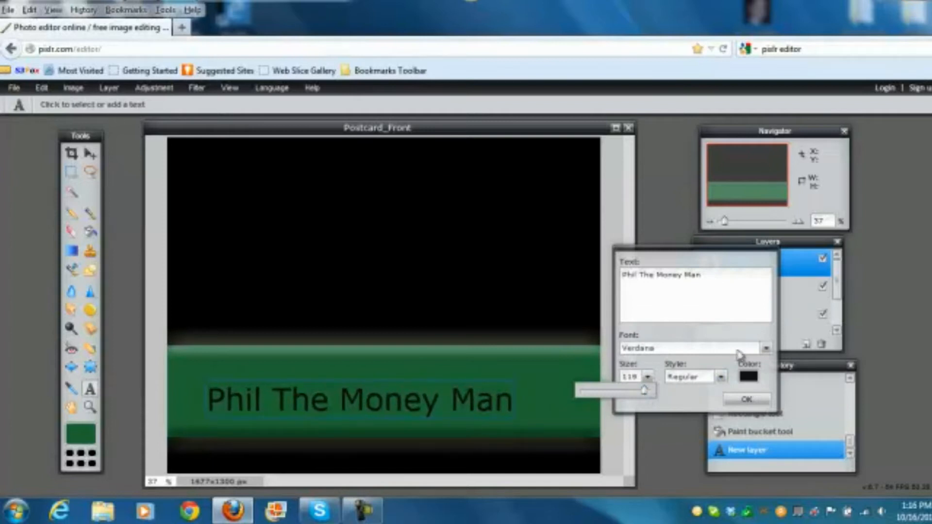
- Change the text's font to Bauhaus 93 and raise its size to 130
left_click(766, 348)
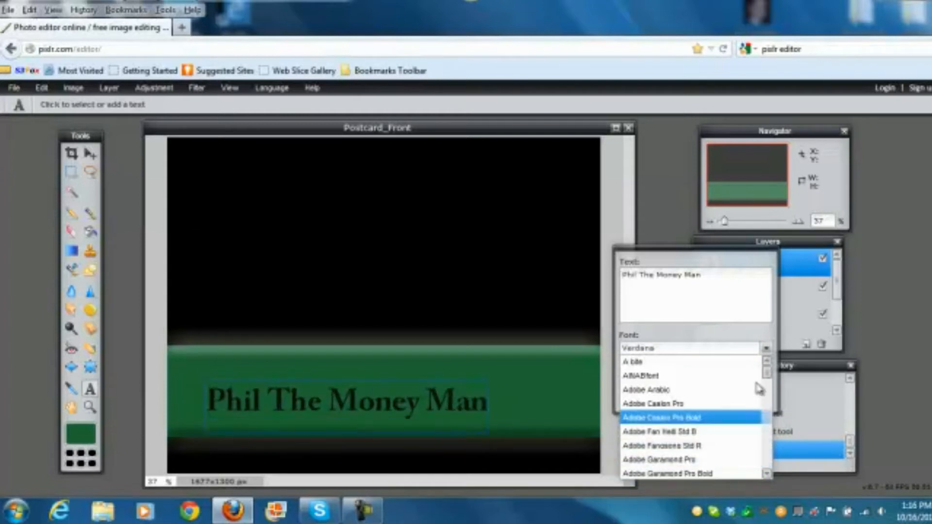
scroll(759, 389, "down", 10)
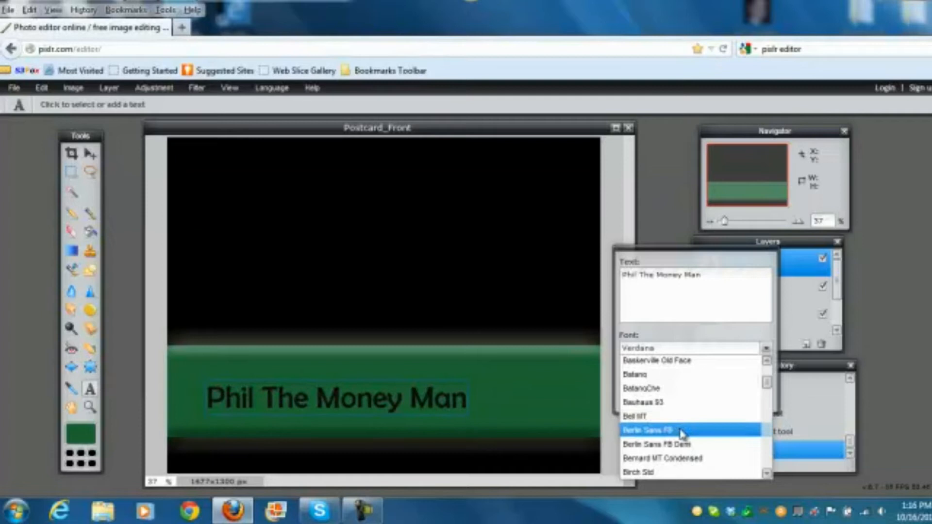
left_click(675, 408)
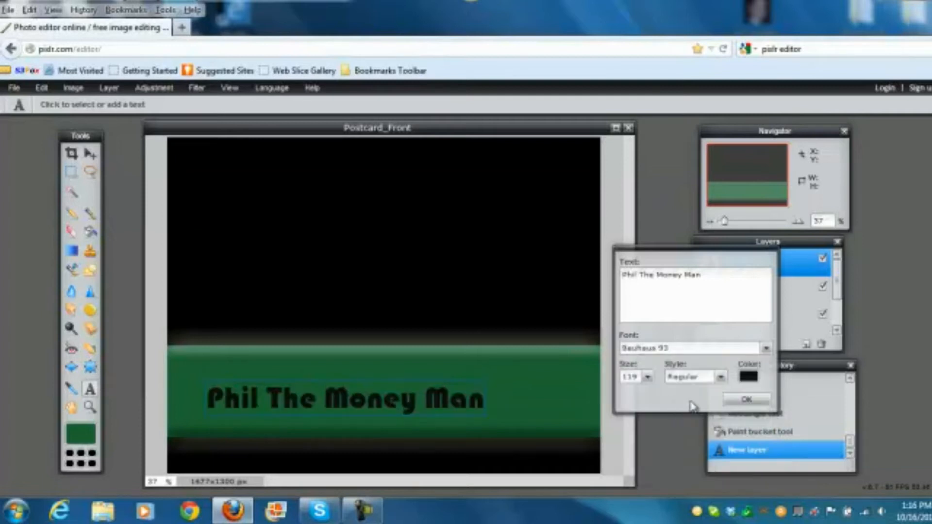
left_click(647, 377)
left_click_drag(645, 394, 654, 399)
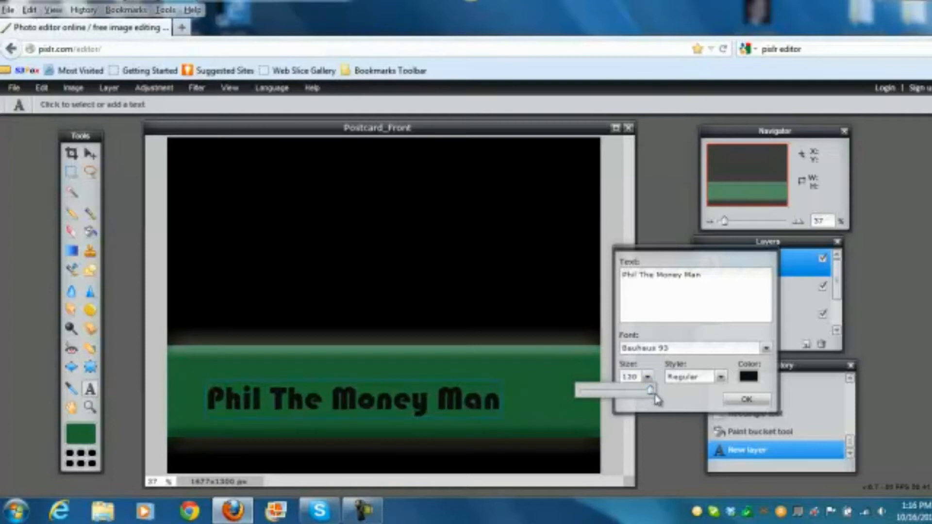
- Set the text style to Bold and confirm the text
left_click(721, 377)
left_click(698, 409)
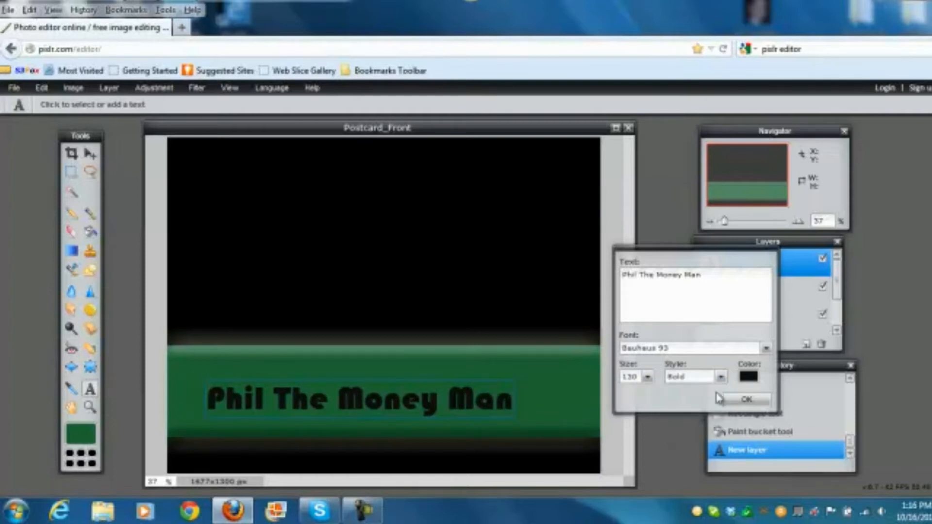
left_click(722, 377)
left_click(722, 378)
left_click(739, 402)
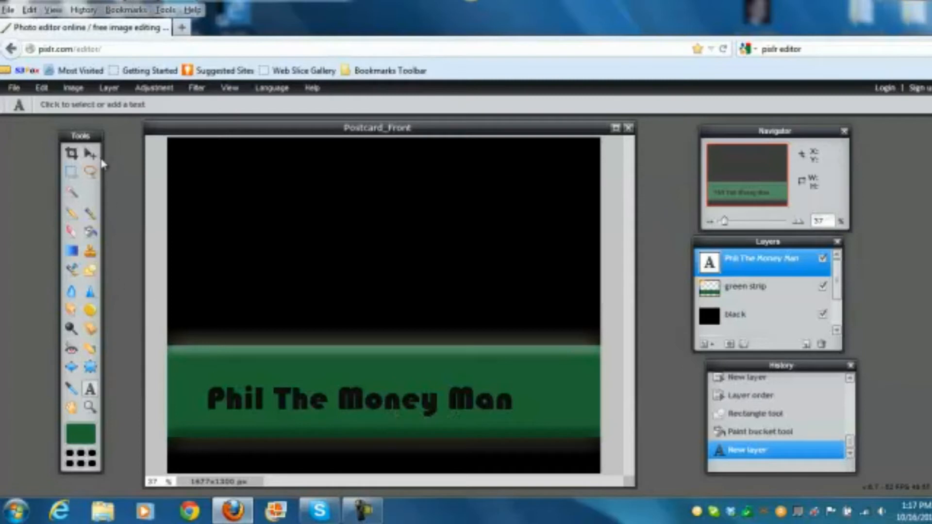
- Try to apply Free transform to the text layer
left_click(43, 90)
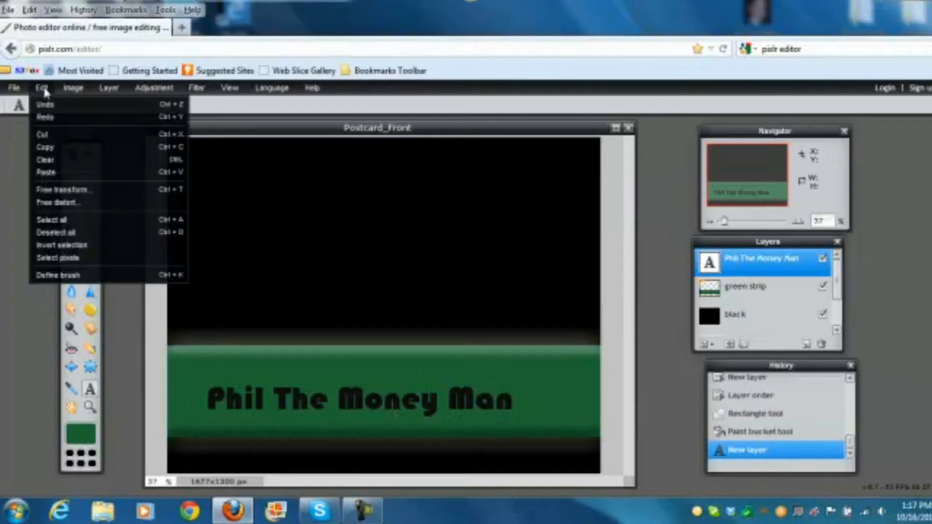
mouse_move(70, 93)
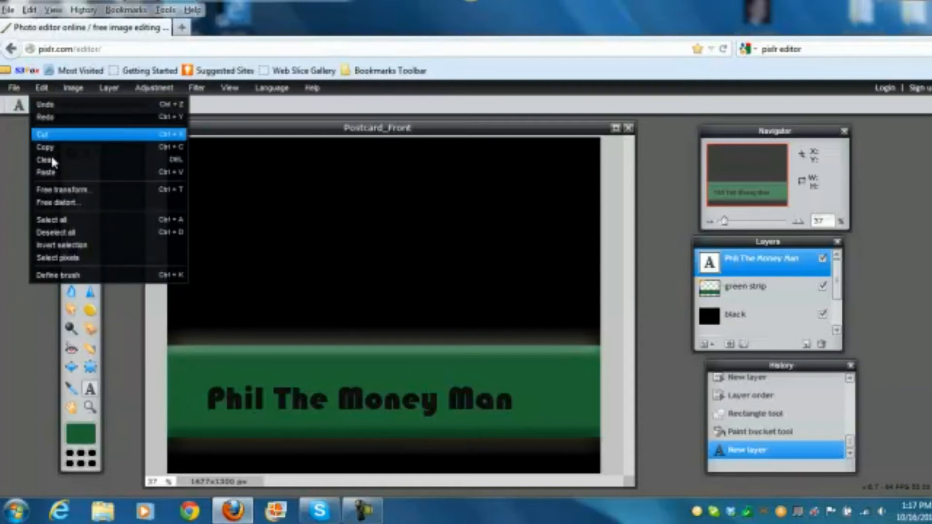
left_click(54, 190)
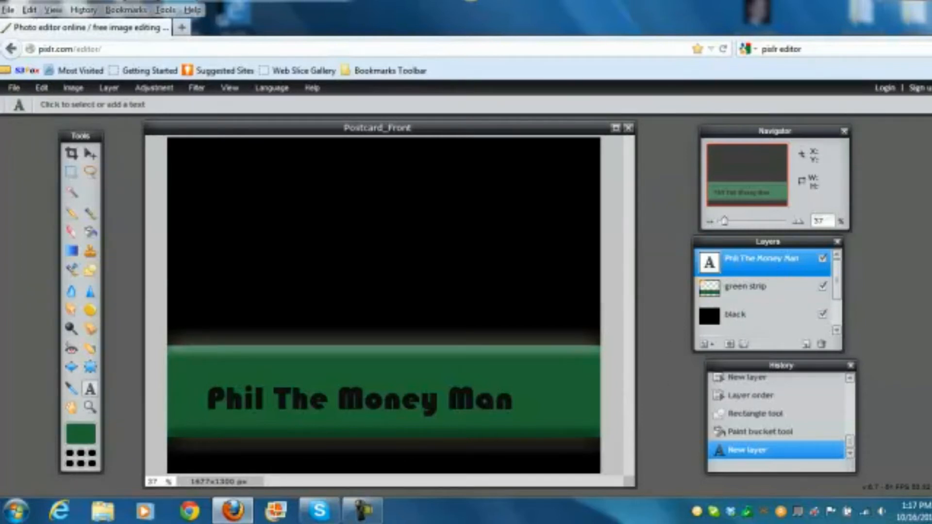
- Move the text so it sits centred within the green strip
left_click(91, 154)
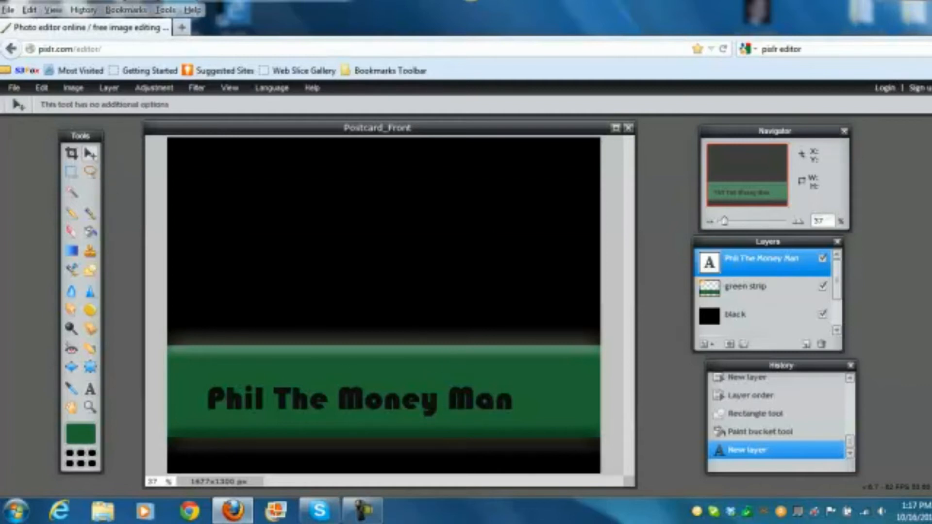
left_click_drag(359, 410, 389, 400)
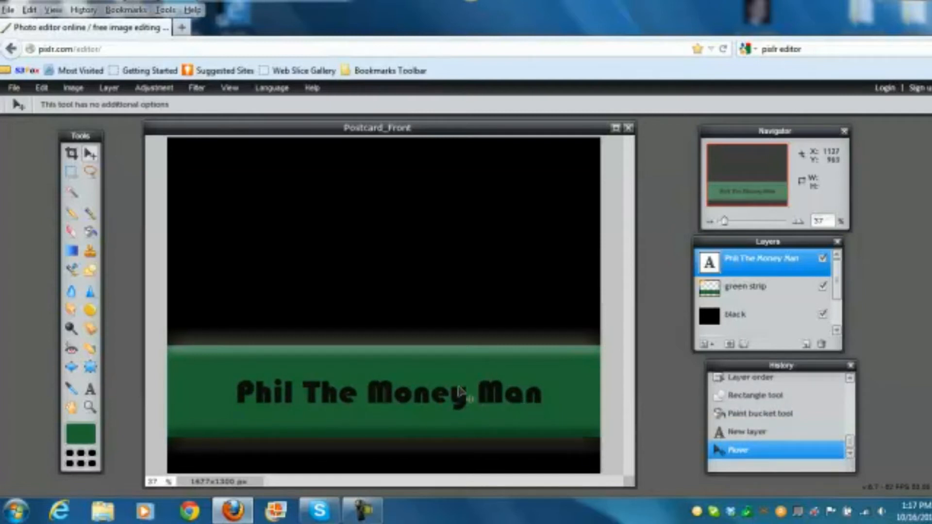
left_click_drag(459, 388, 453, 391)
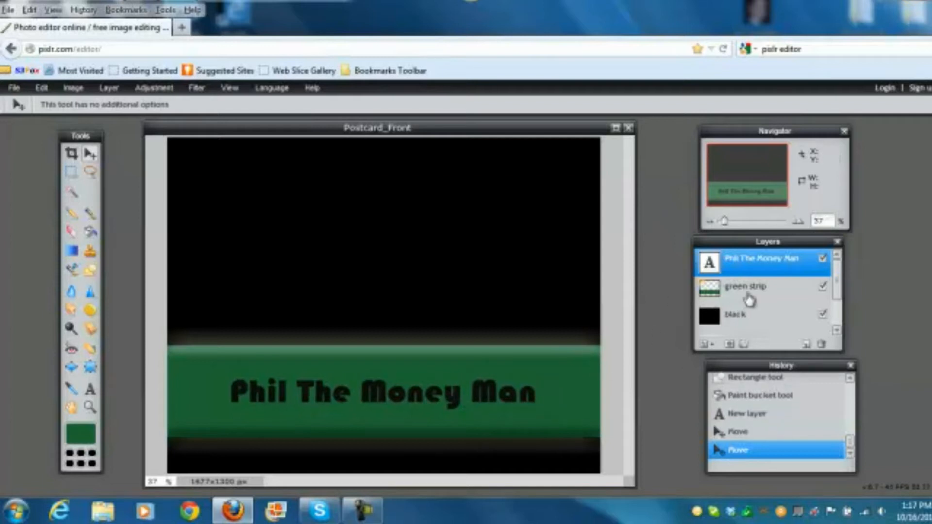
- Open the text layer's styles and try a drop shadow and an outer glow, turning each off again
left_click(745, 345)
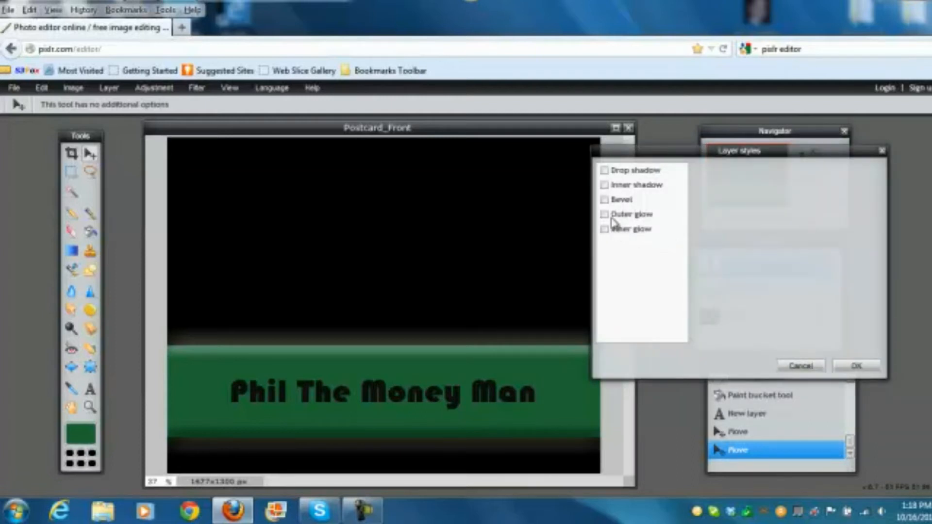
left_click(604, 170)
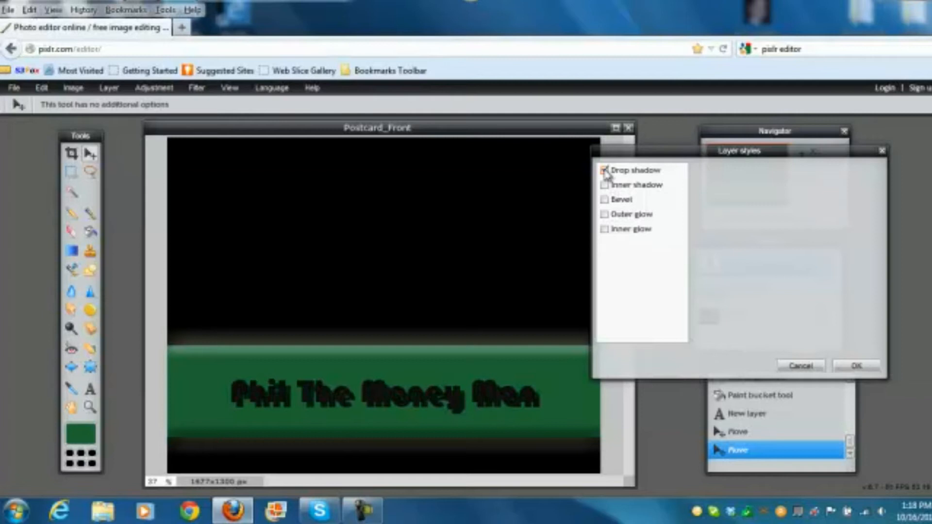
left_click(605, 171)
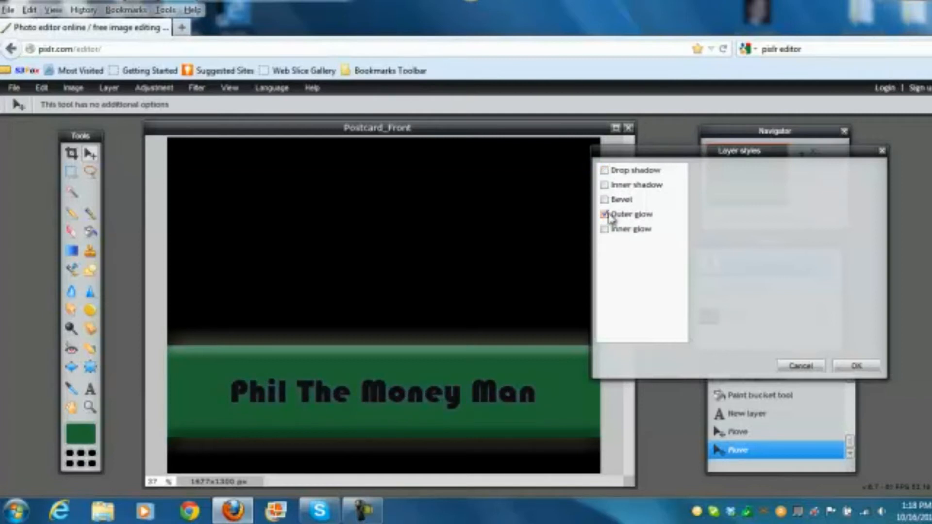
left_click(608, 216)
- Try an inner shadow coloured fff2f2 on the text, then turn it off
left_click(606, 186)
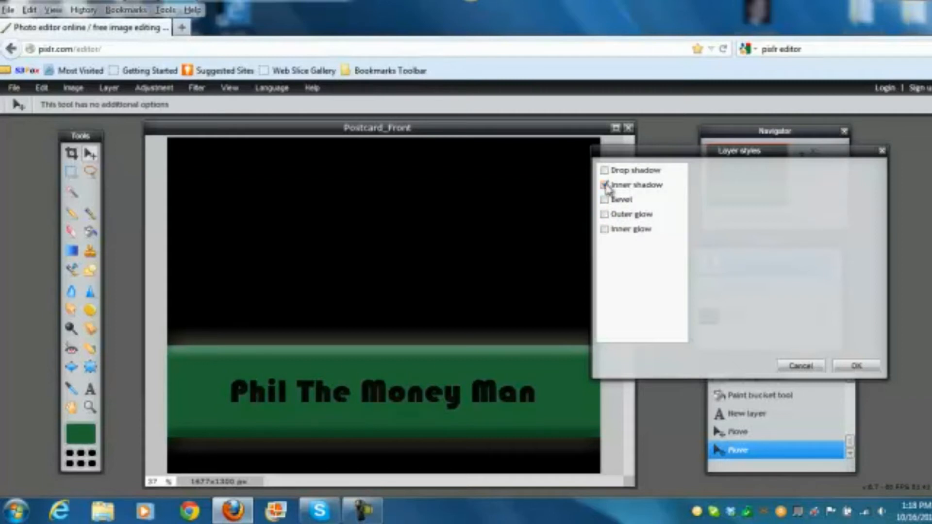
left_click(619, 186)
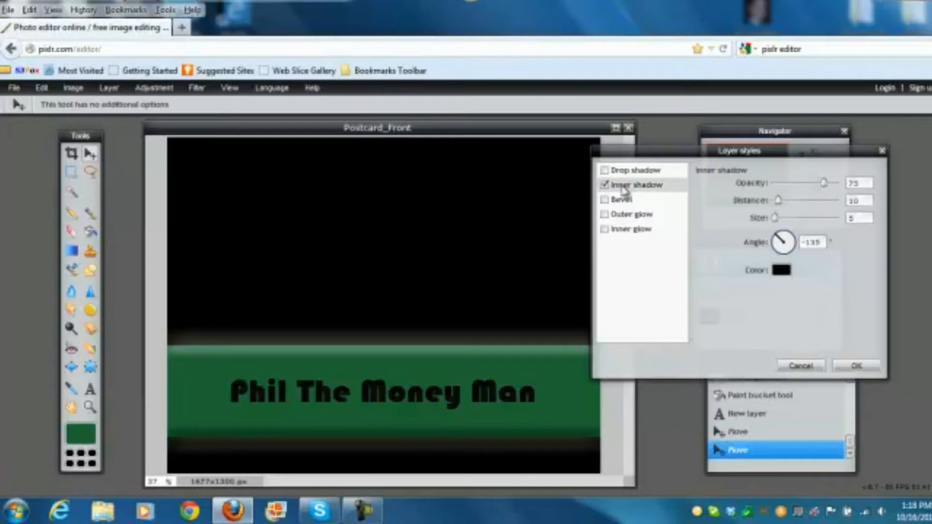
left_click(784, 272)
left_click(658, 191)
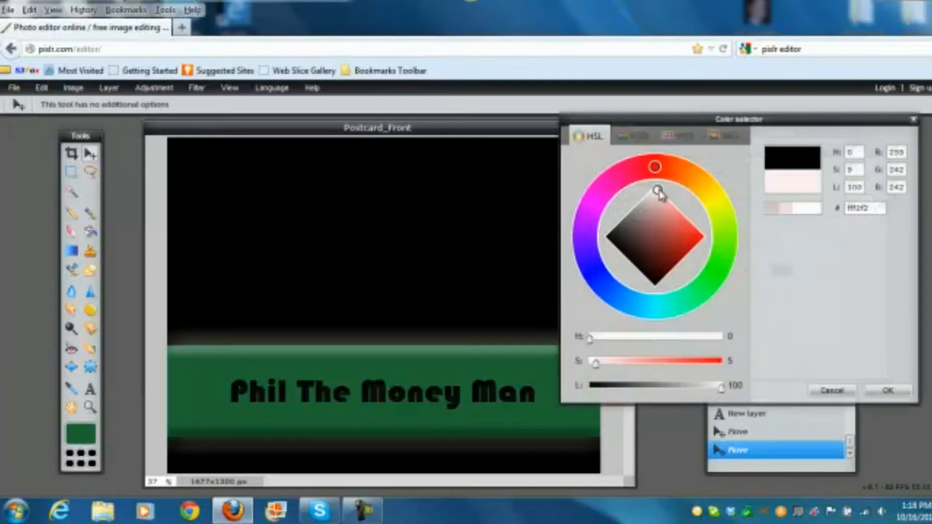
left_click(882, 391)
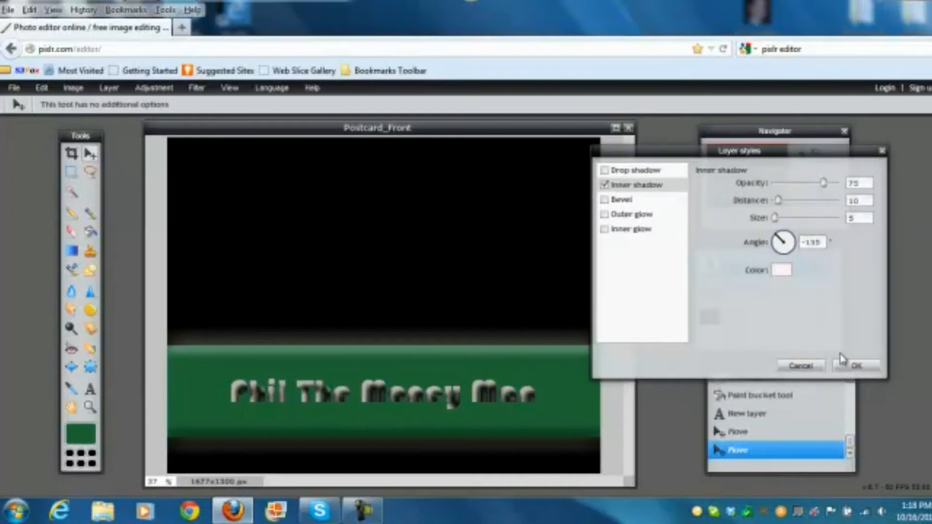
left_click(605, 186)
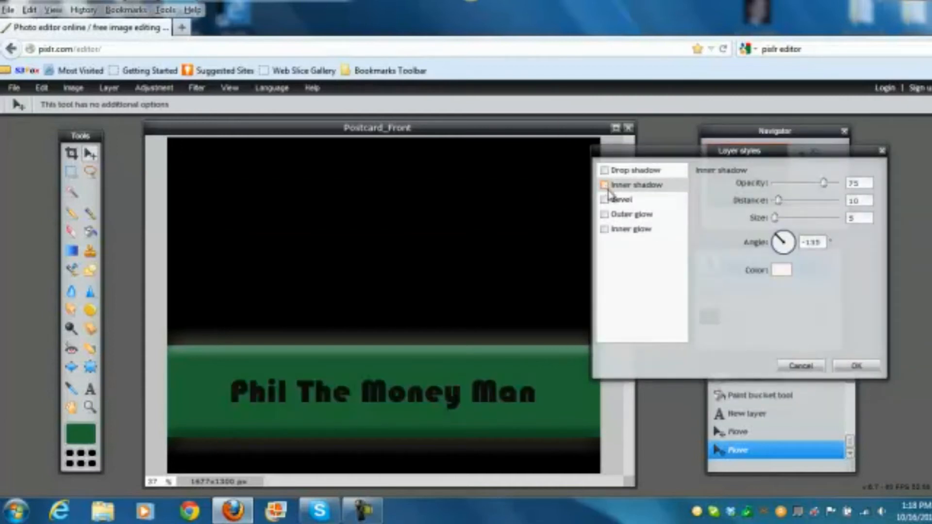
- Turn on an outer glow for the title text and set its colour to light green b1e6b2
left_click(605, 215)
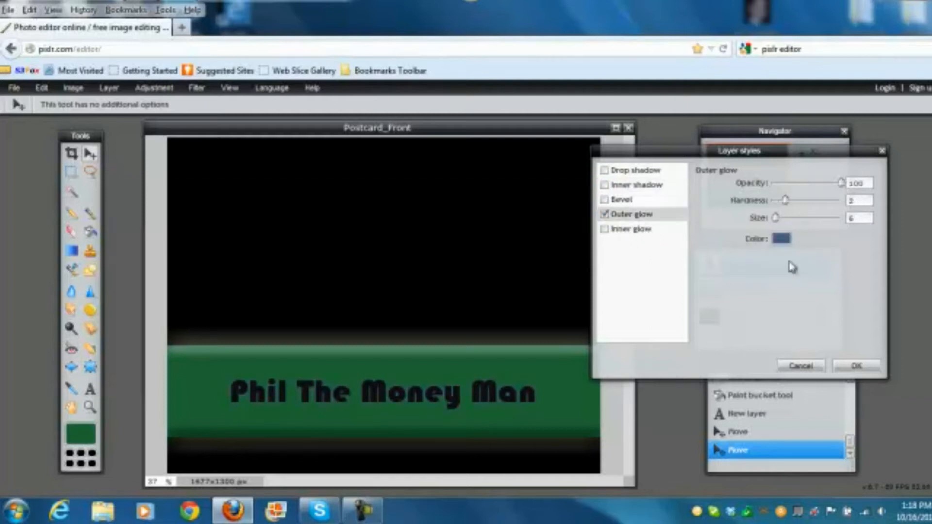
left_click(781, 241)
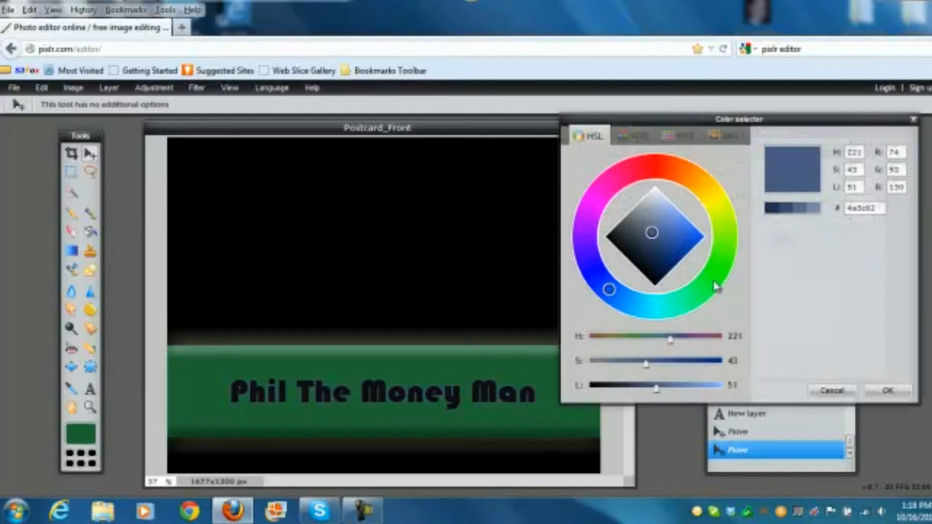
left_click(715, 273)
left_click(676, 218)
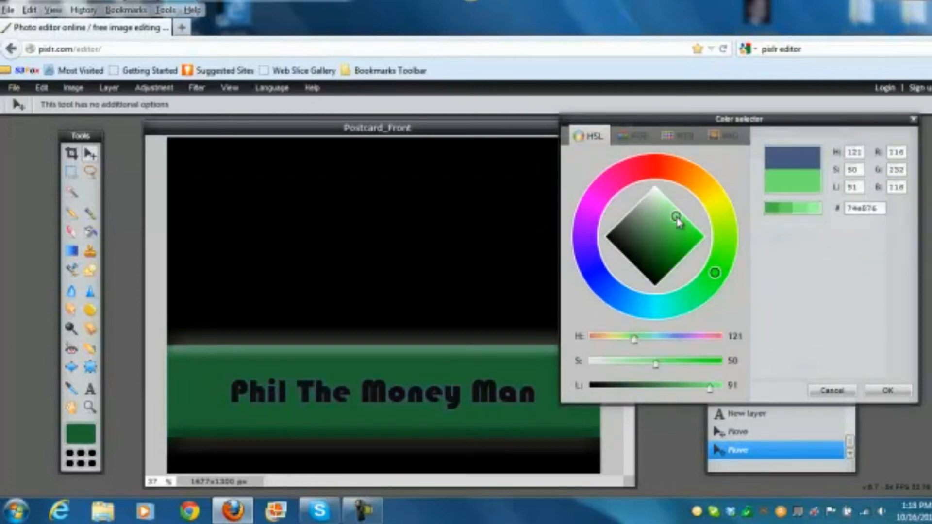
left_click_drag(682, 216, 662, 204)
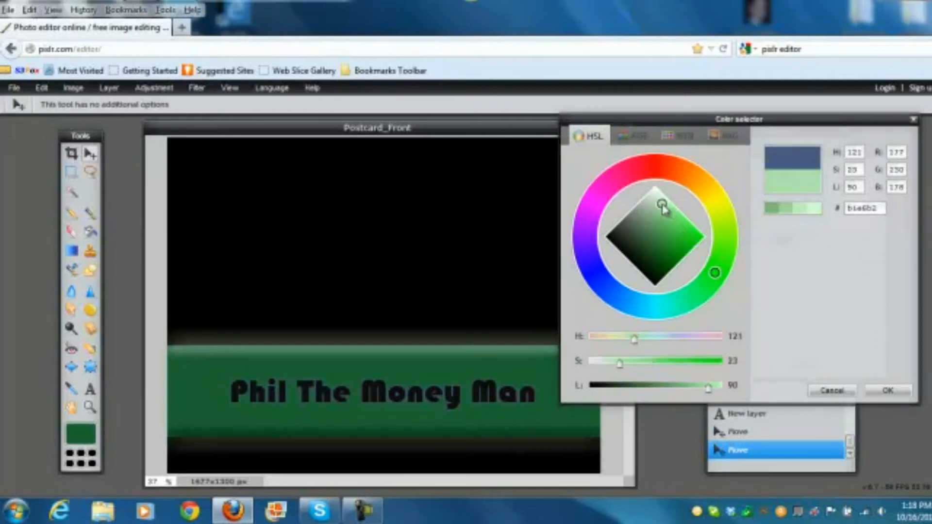
left_click(883, 390)
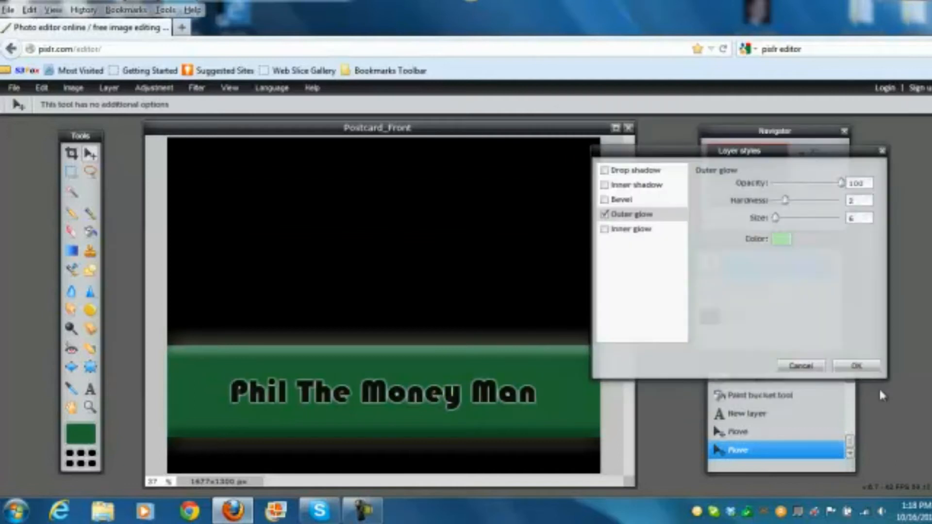
- Set the text's outer glow to size 44 and hardness 4, and apply the layer styles
left_click_drag(775, 218, 785, 218)
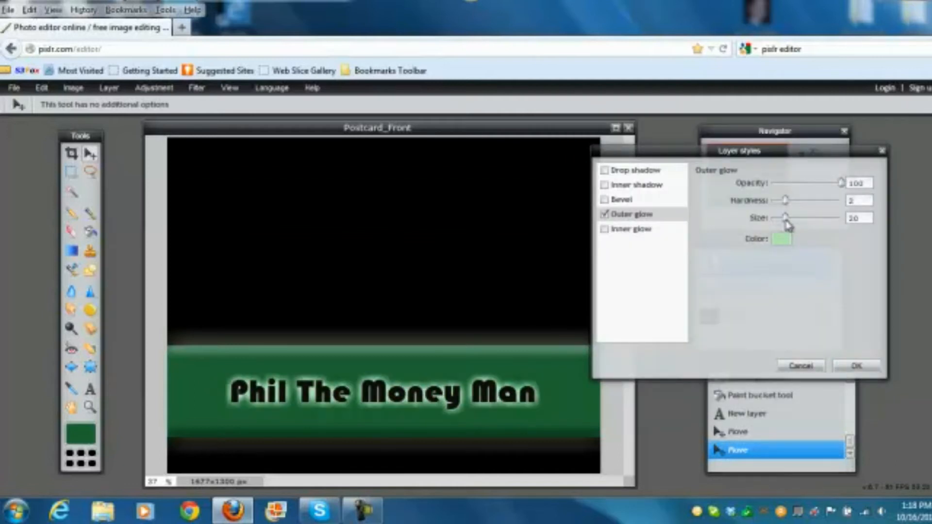
mouse_move(785, 200)
left_mouse_down()
mouse_move(777, 200)
mouse_move(802, 218)
mouse_move(800, 201)
mouse_move(789, 201)
left_mouse_up()
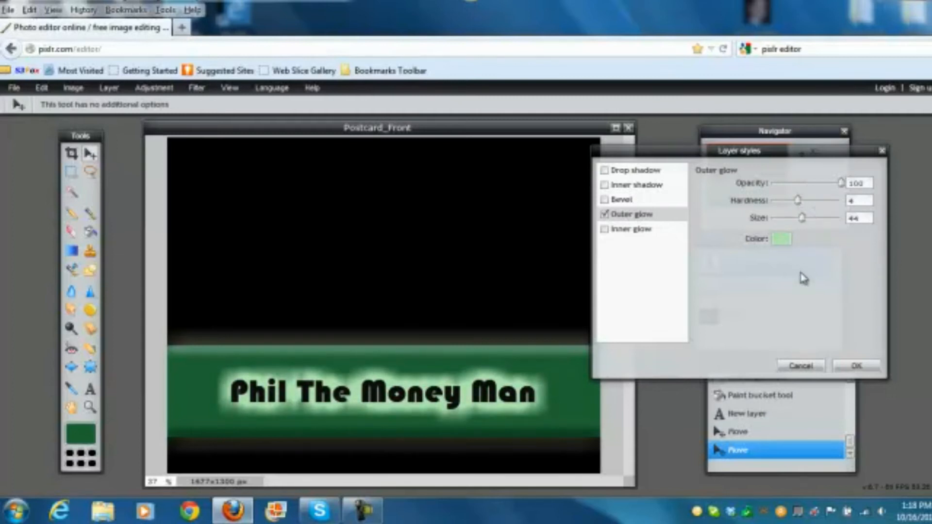
left_click(856, 367)
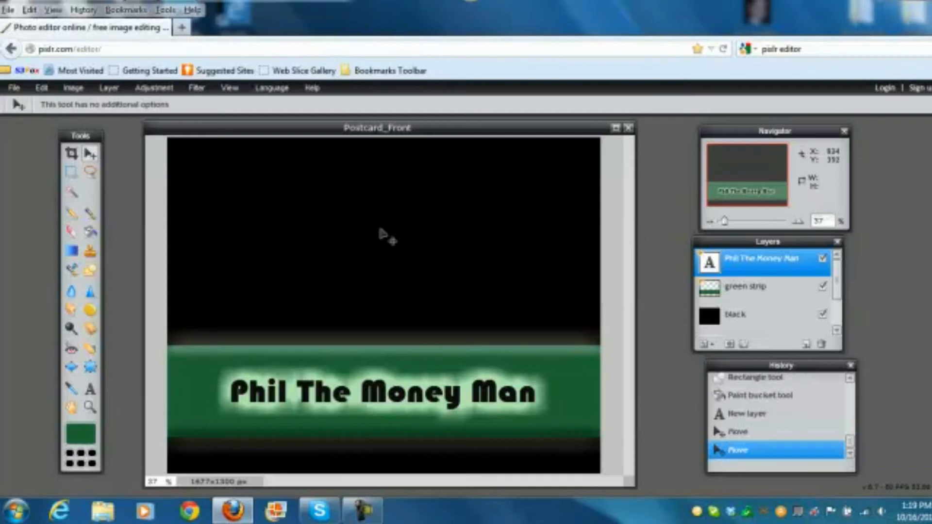
left_click(14, 88)
left_click(23, 117)
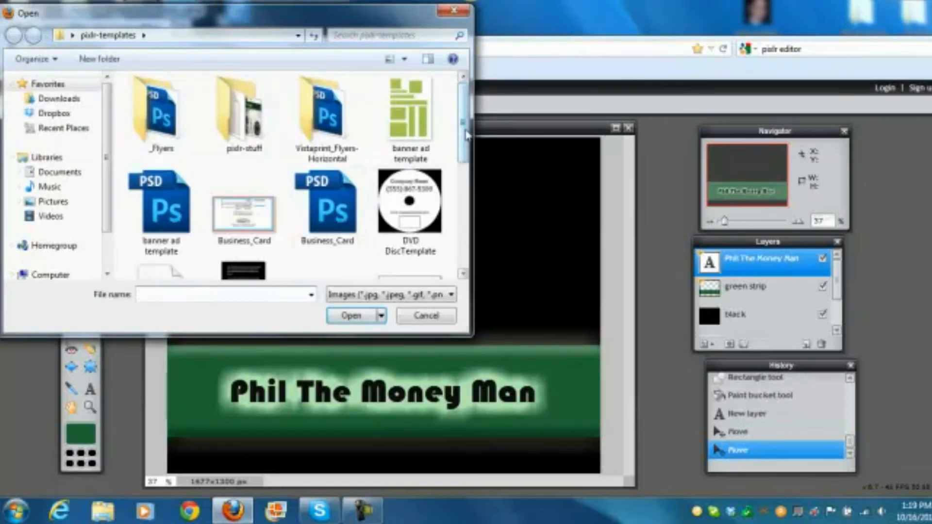
left_click(71, 35)
left_click(80, 38)
left_click_drag(463, 124, 465, 197)
left_click(345, 151)
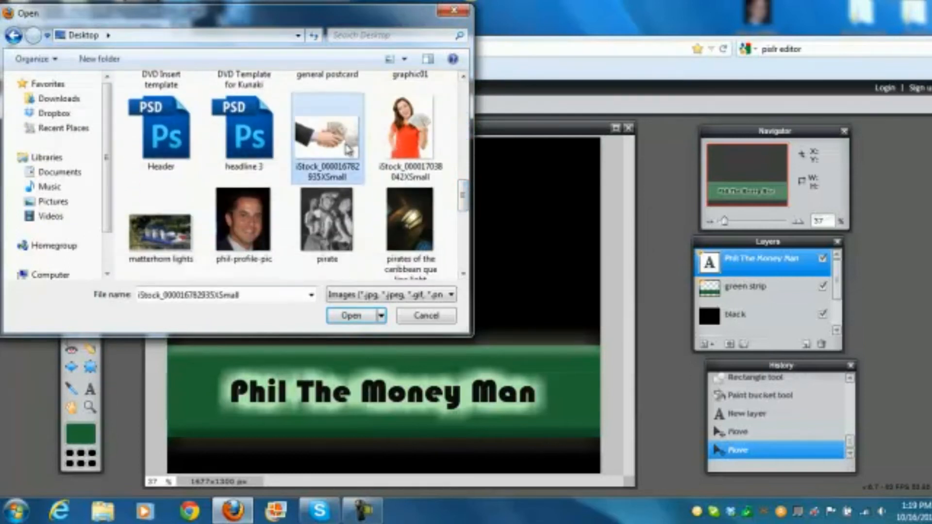
left_click(353, 316)
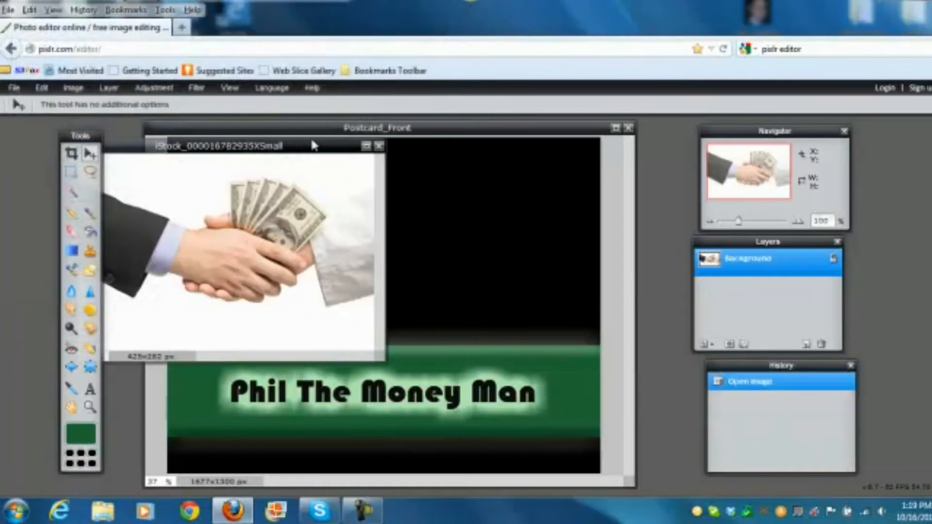
left_click_drag(310, 148, 619, 230)
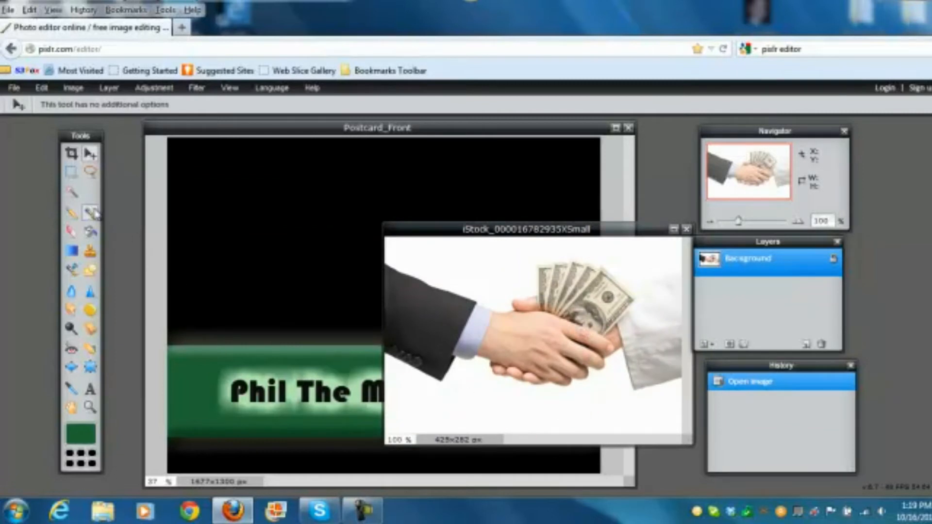
- Select the white background above and below the handshake with the Wand tool at tolerance 21
left_click(73, 193)
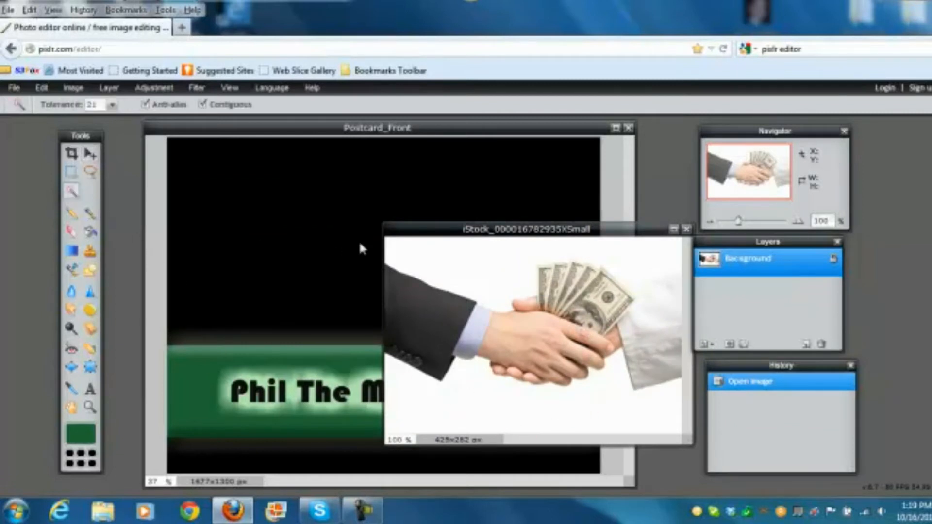
left_click(457, 253)
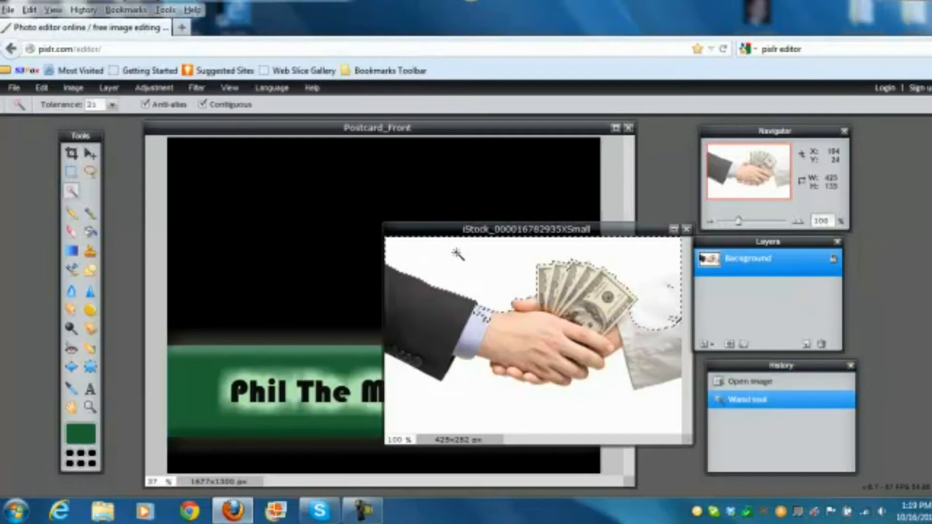
left_click(477, 407, "shift")
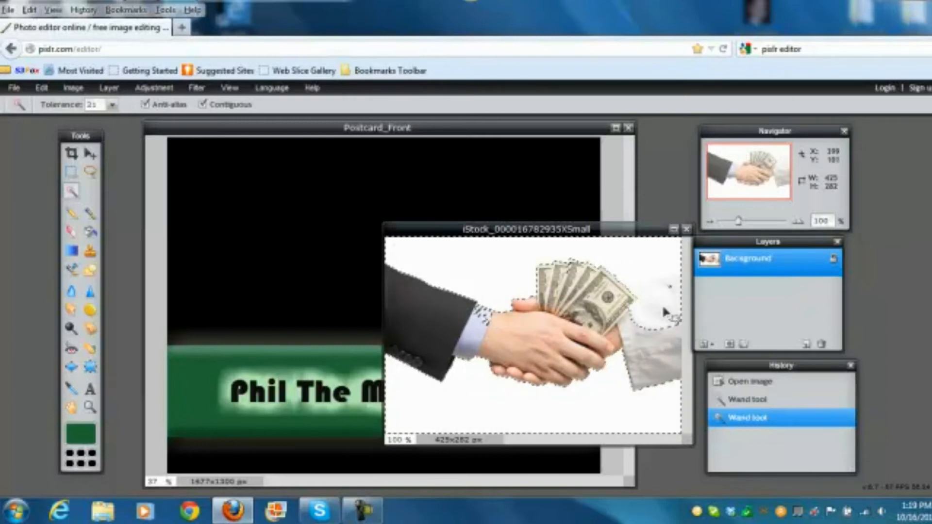
- Clean up the background selection with the polygonal lasso, excluding the stray areas at the shirt cuff, banknotes and white sleeve
left_click(90, 172)
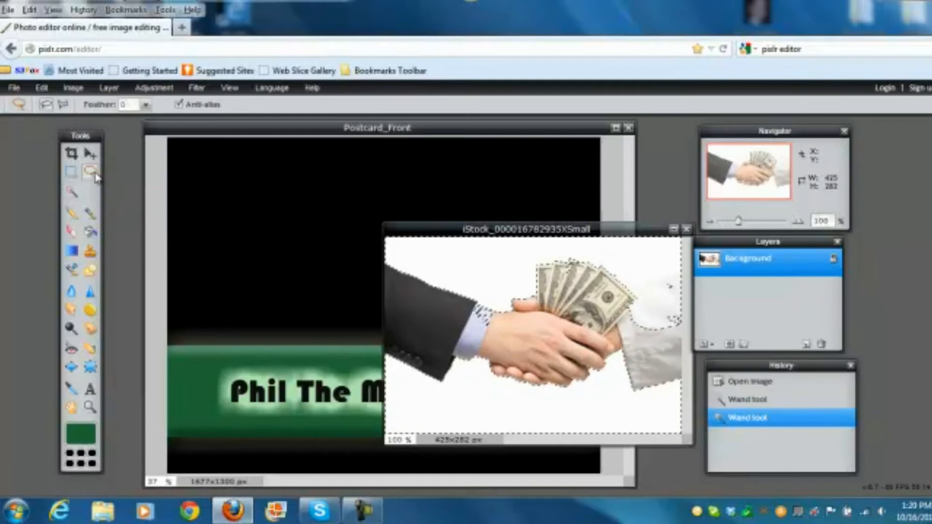
left_click(63, 104)
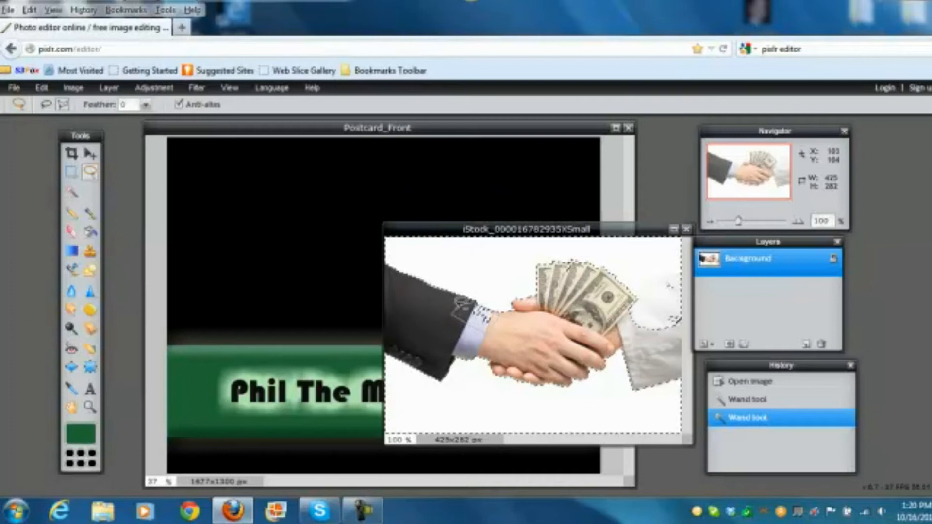
left_click(459, 306)
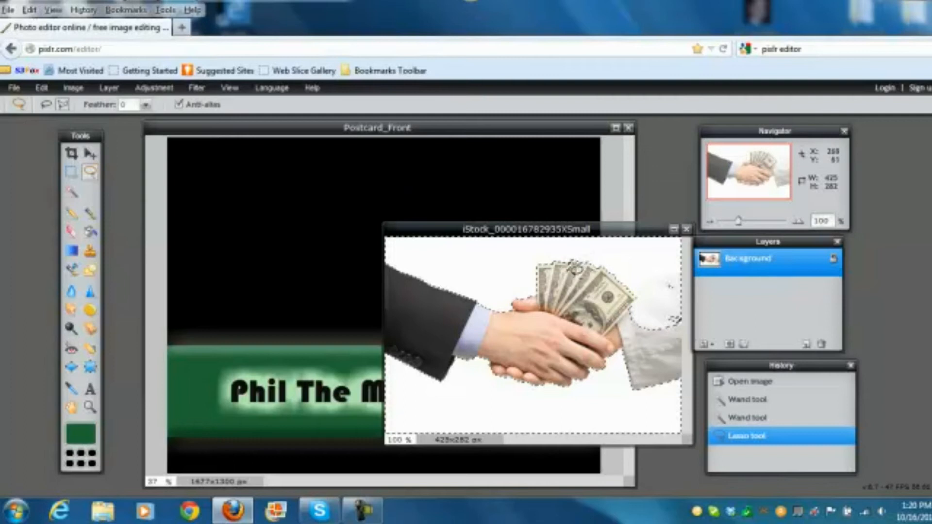
left_click(564, 260)
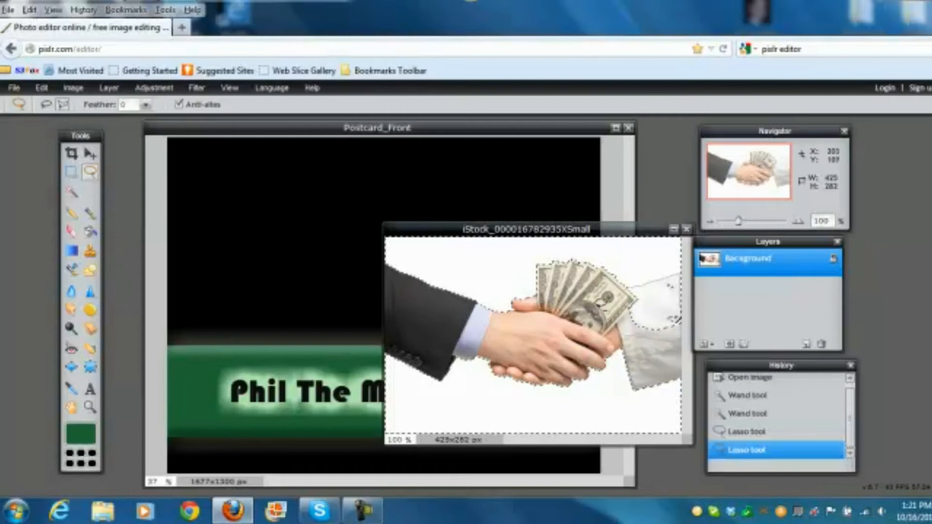
double_click(622, 287)
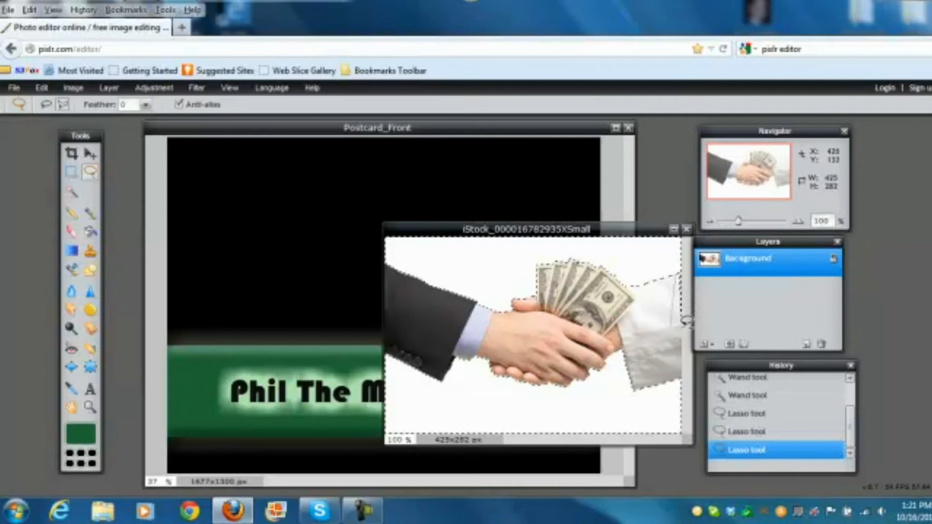
mouse_move(678, 321)
left_mouse_down()
mouse_move(688, 320)
mouse_move(678, 319)
left_mouse_up()
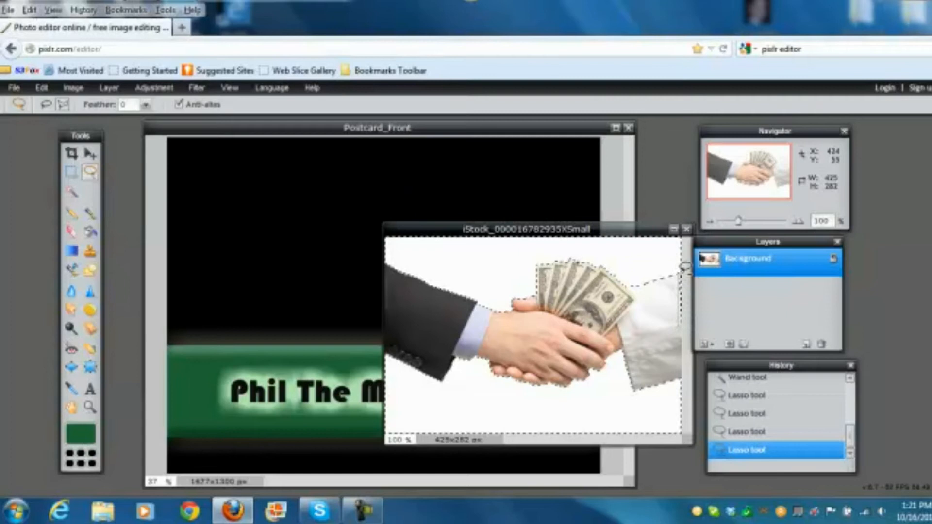
double_click(680, 327)
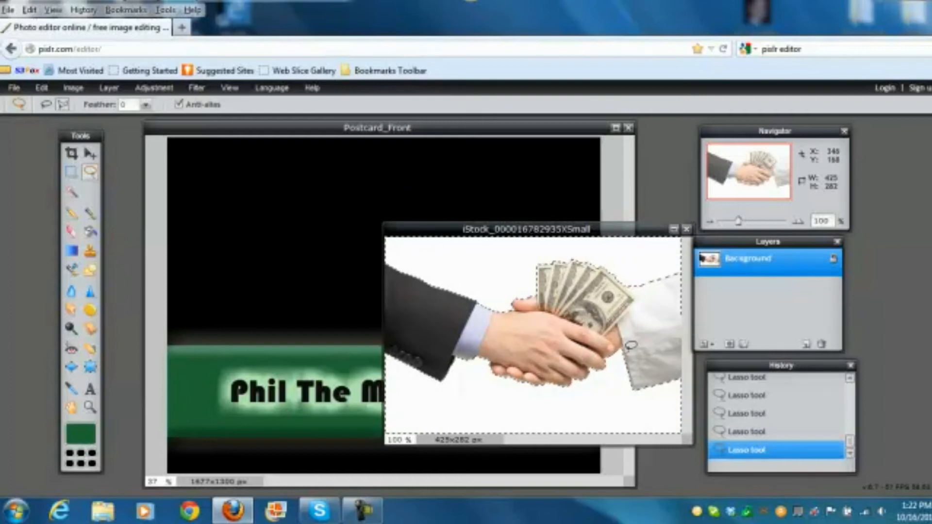
- Invert the selection and transfer the cut-out hands into the Postcard_Front image as a new layer
left_click(74, 88)
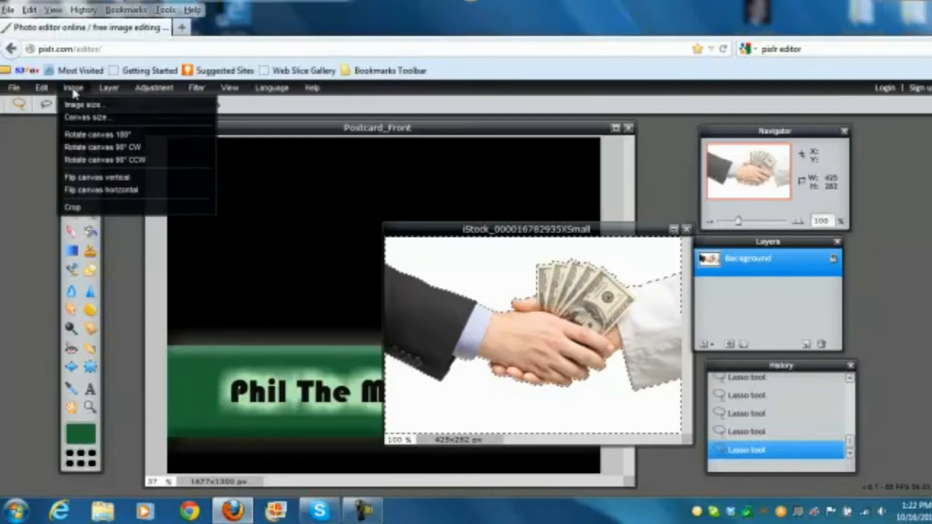
left_click(49, 89)
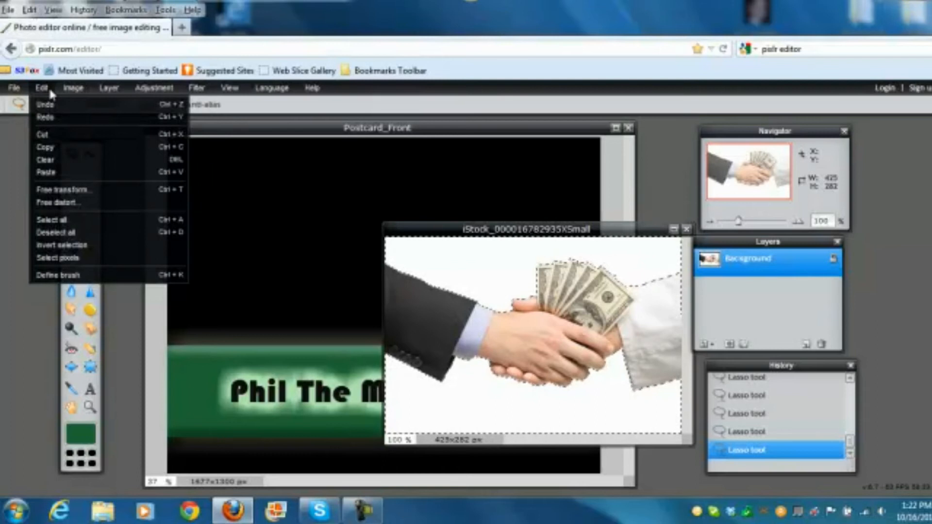
left_click(51, 247)
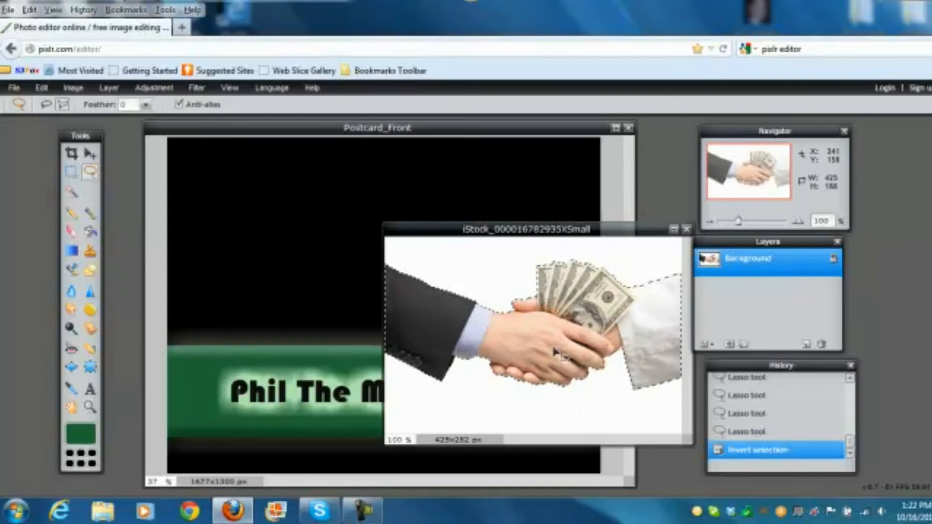
left_click(89, 154)
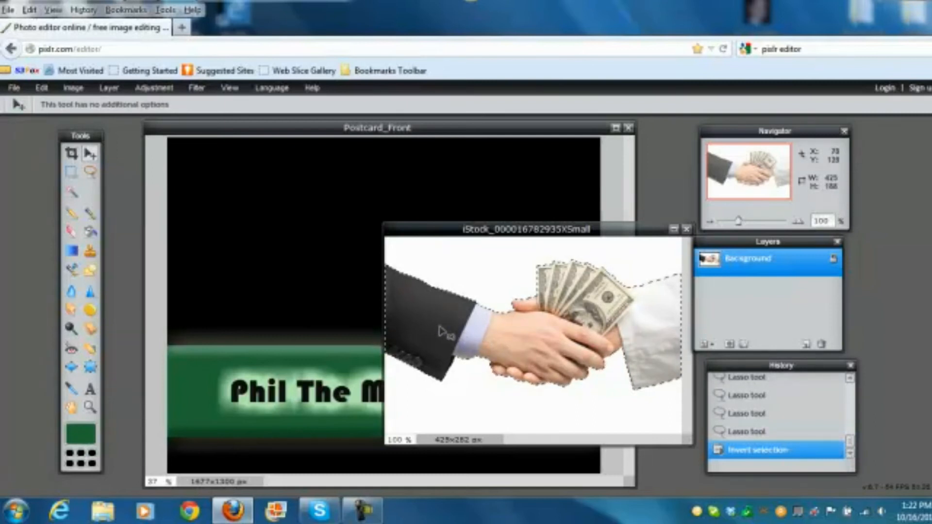
left_click_drag(442, 330, 232, 199)
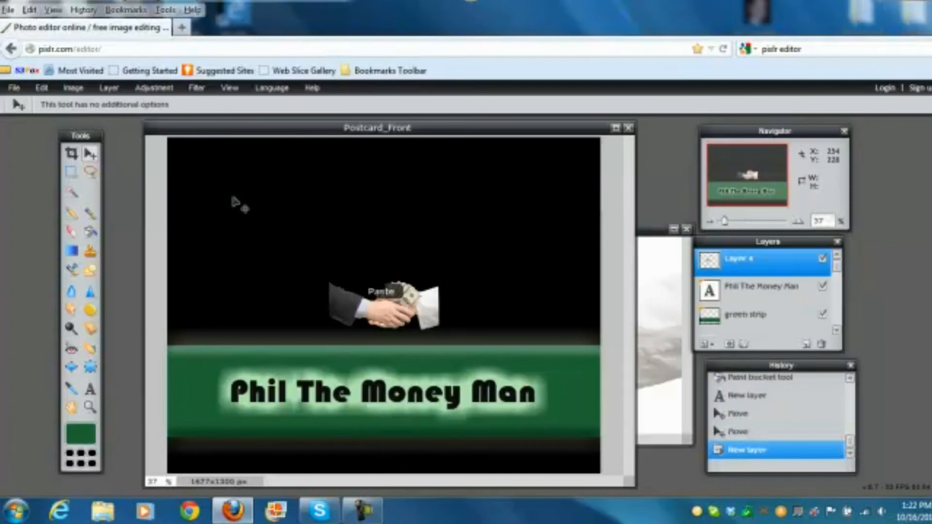
- Rename the pasted handshake layer as hands
double_click(741, 265)
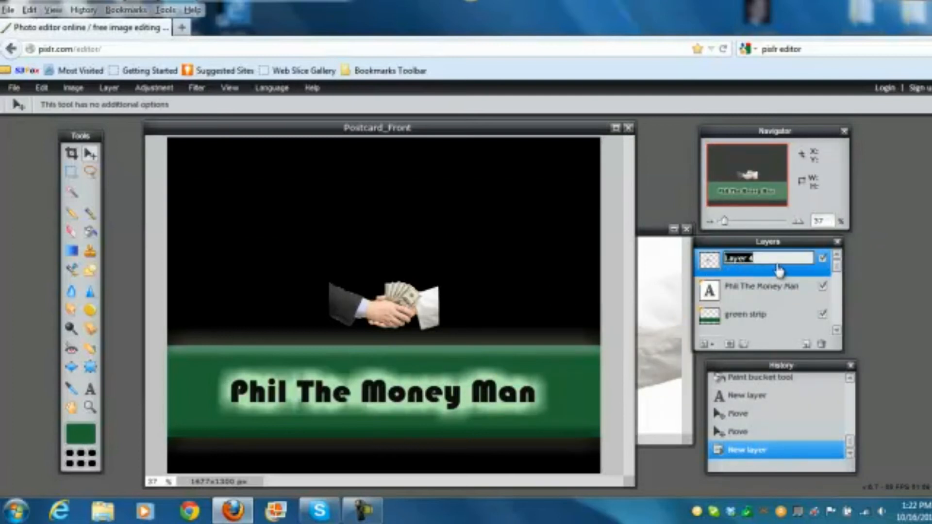
type("ha")
key("Return")
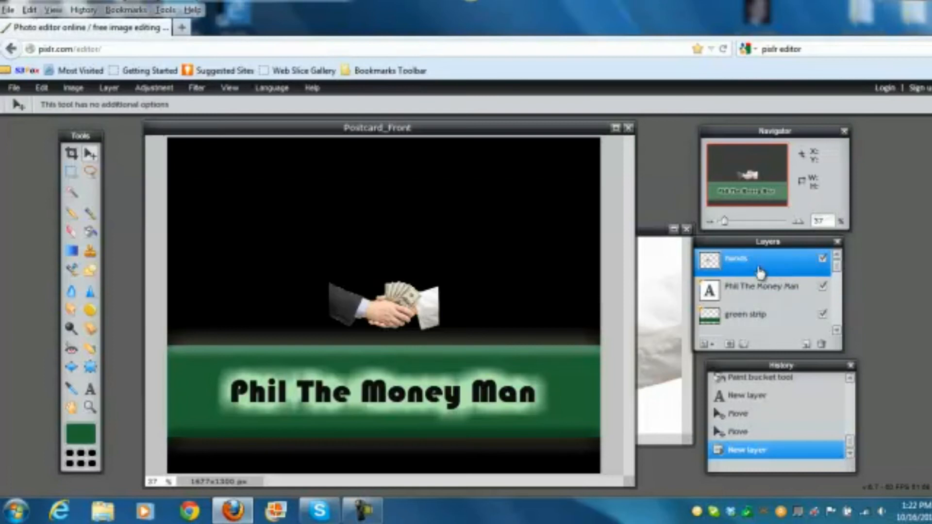
- Enlarge the hands with Free transform to span the full postcard width above the green strip, and apply the changes
left_click(73, 89)
left_click(42, 88)
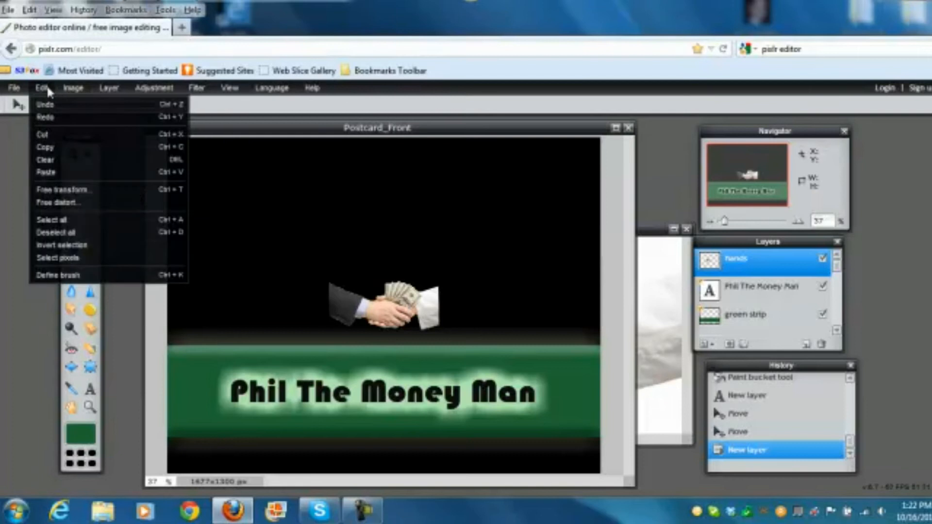
left_click(63, 192)
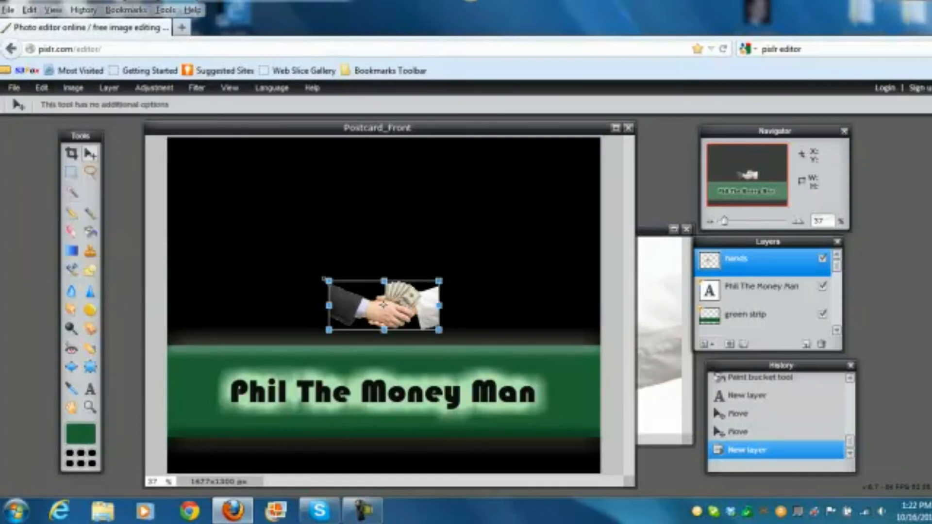
left_click_drag(323, 279, 213, 214)
left_click_drag(403, 324, 358, 254)
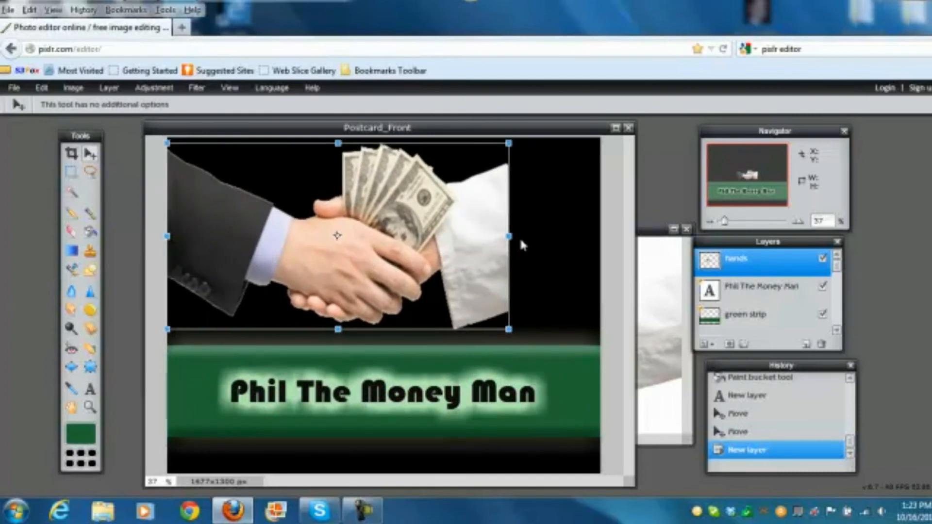
left_click_drag(509, 236, 562, 265)
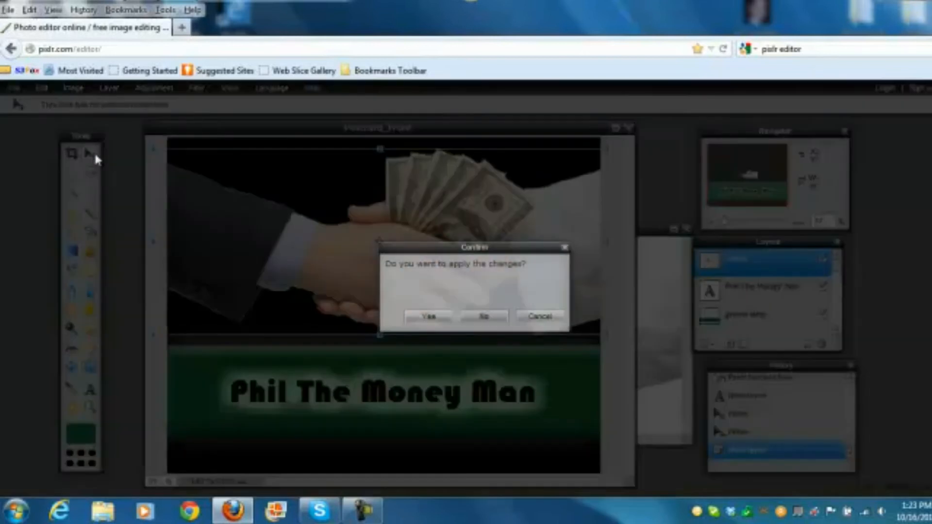
left_click(96, 157)
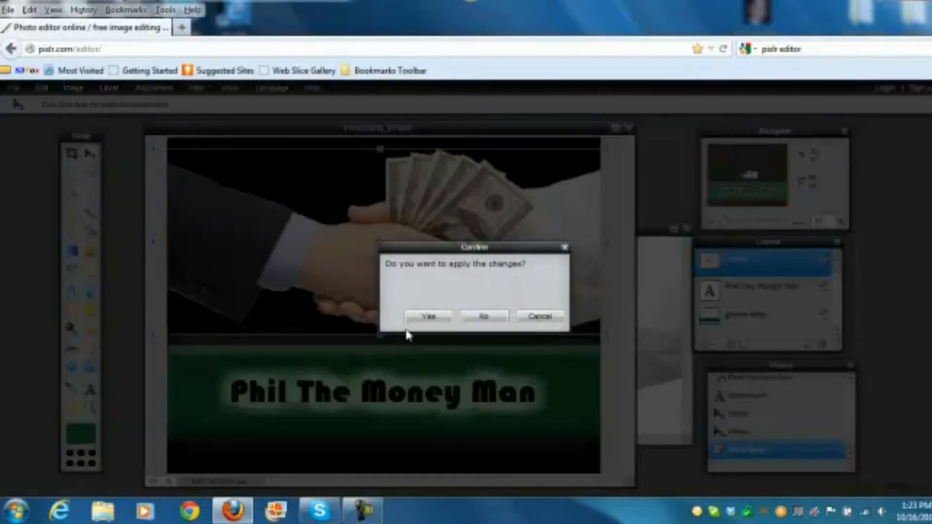
left_click(429, 317)
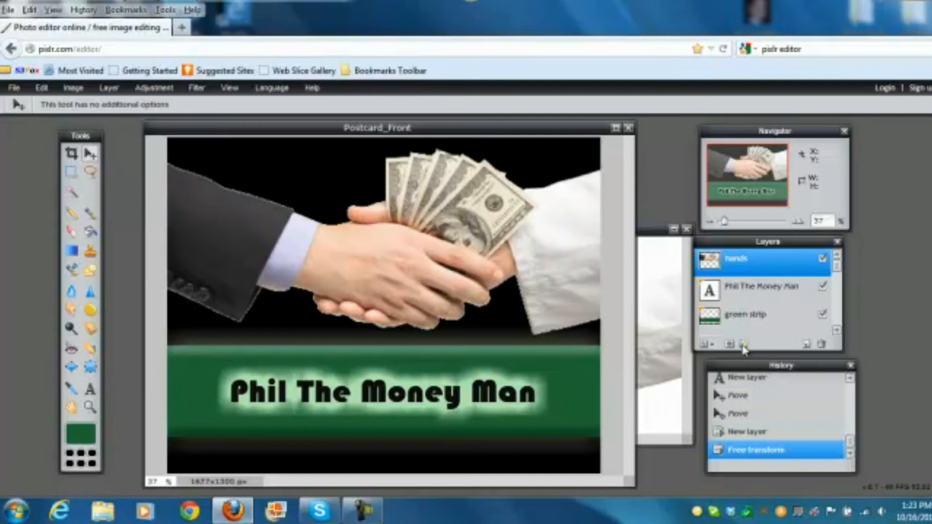
- Add an outer glow layer style to the hands layer and set its color to white
left_click(743, 345)
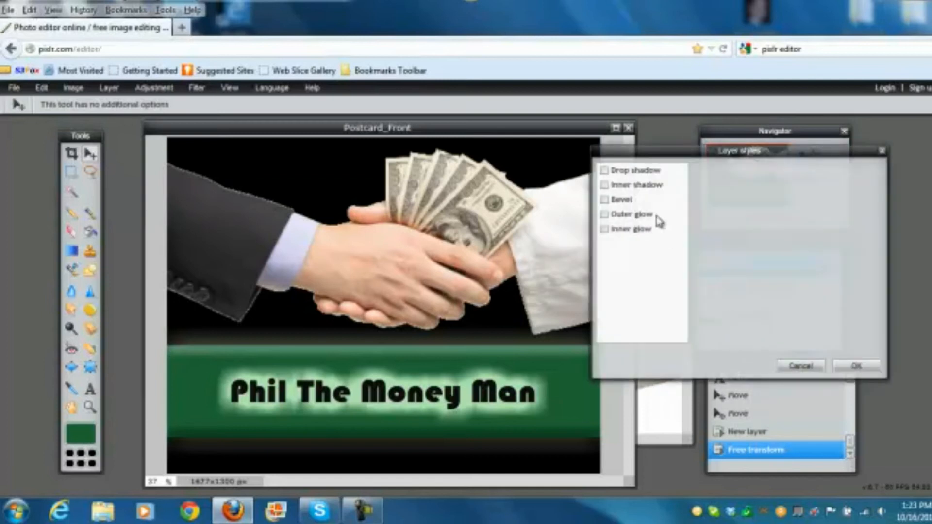
left_click(604, 214)
left_click(630, 218)
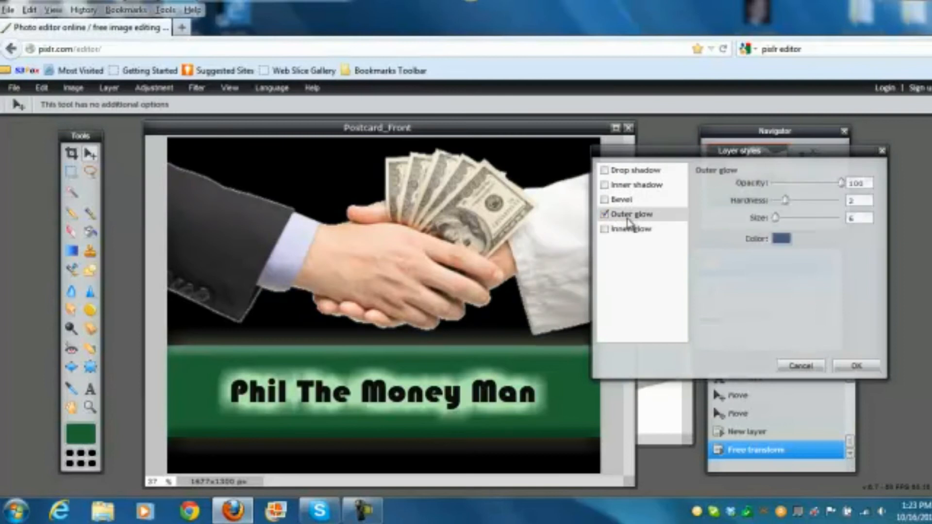
left_click(779, 239)
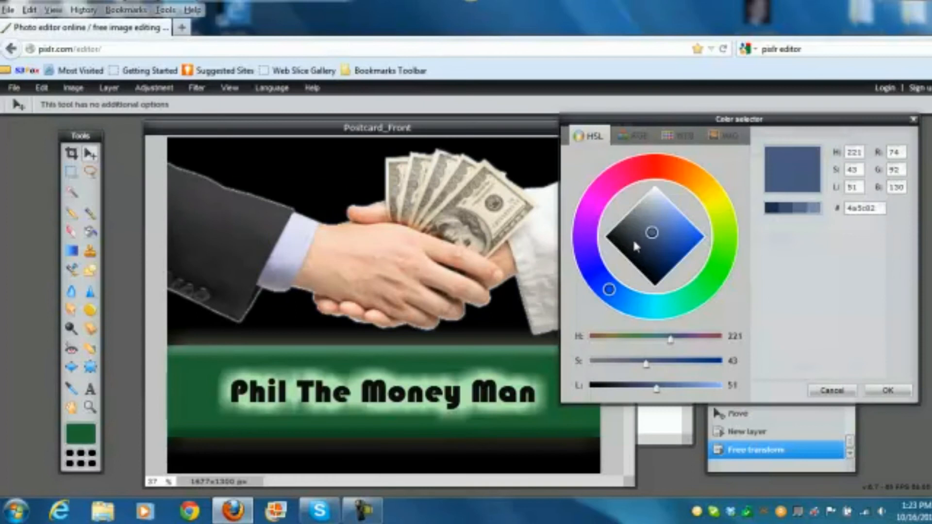
left_click(656, 191)
left_click(886, 390)
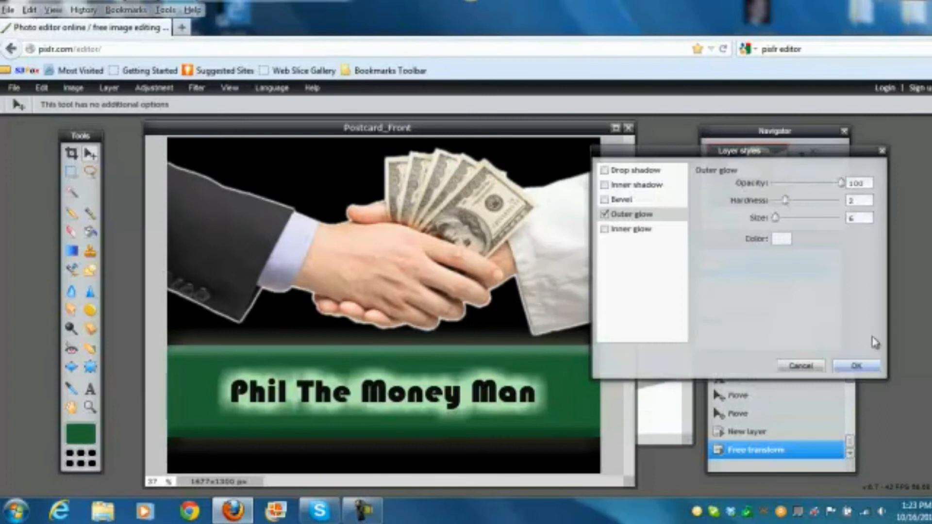
- Adjust the hands' outer glow to opacity 93, hardness 3 and size 14
left_click_drag(776, 219, 831, 195)
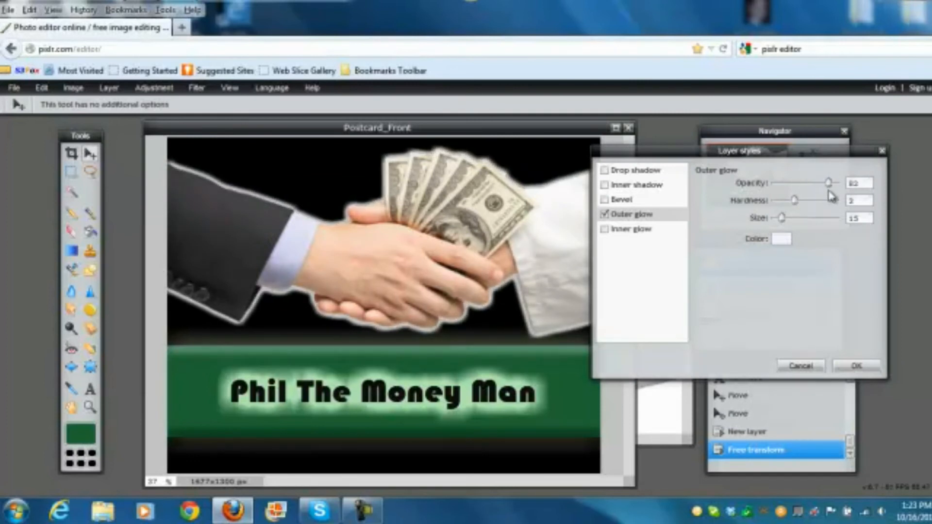
mouse_move(787, 222)
left_mouse_down()
mouse_move(796, 219)
mouse_move(781, 201)
mouse_move(791, 204)
mouse_move(783, 223)
left_mouse_up()
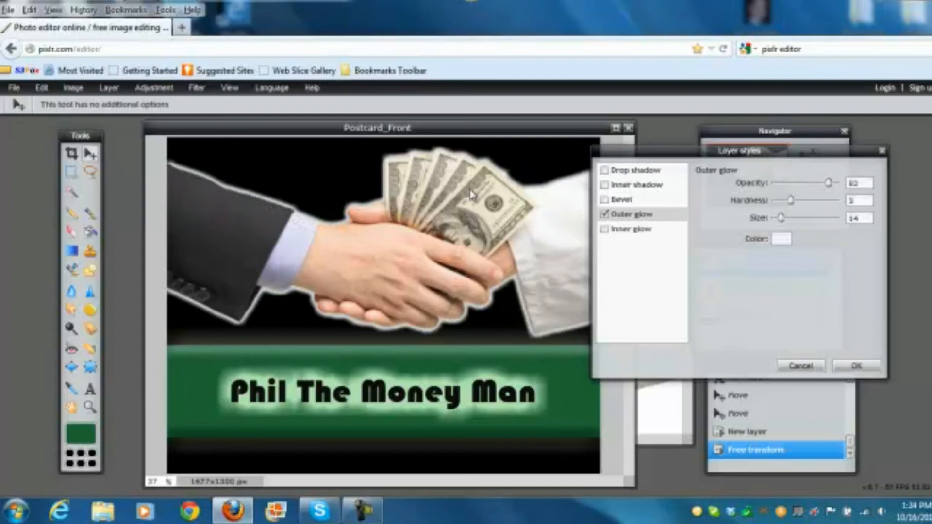
left_click_drag(664, 156, 755, 155)
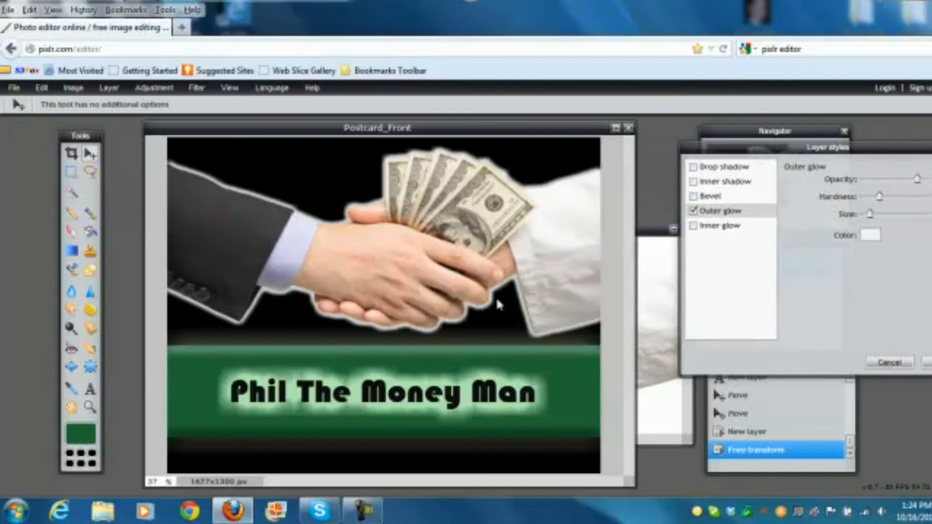
left_click_drag(880, 150, 800, 146)
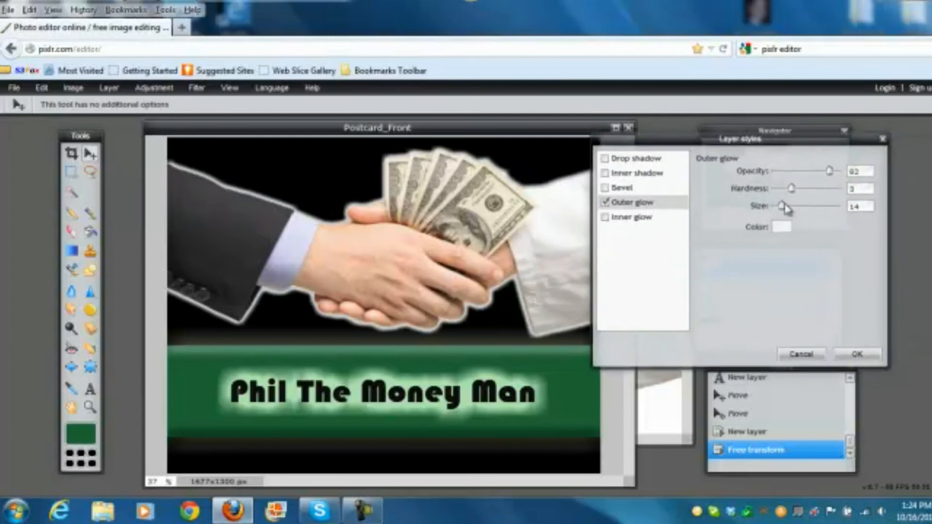
mouse_move(829, 171)
left_mouse_down()
mouse_move(815, 171)
mouse_move(837, 174)
left_mouse_up()
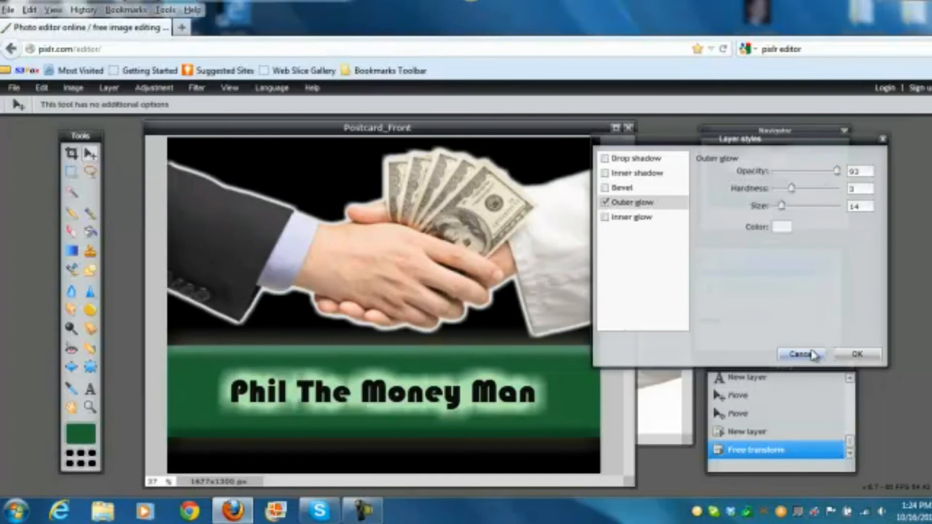
- Try the inner shadow, drop shadow and inner glow styles on the hands one at a time, switching each off again
left_click(605, 173)
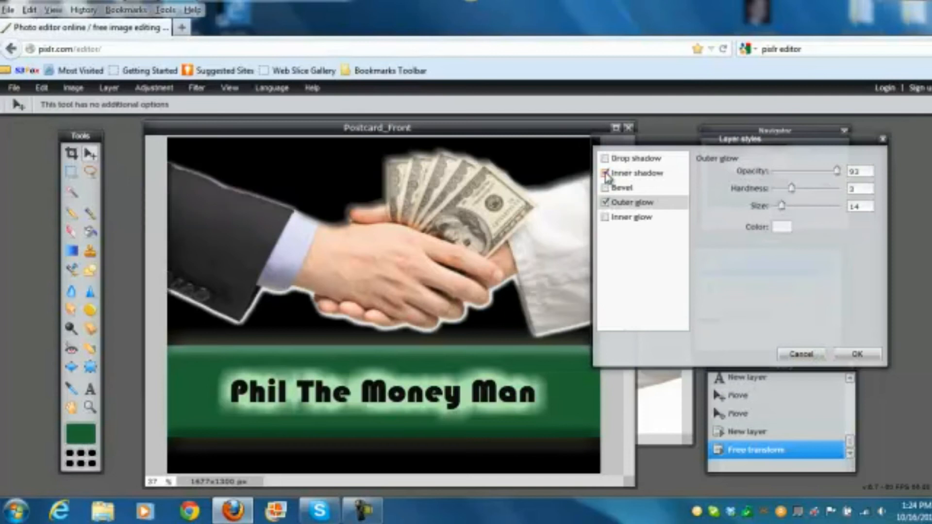
left_click(605, 174)
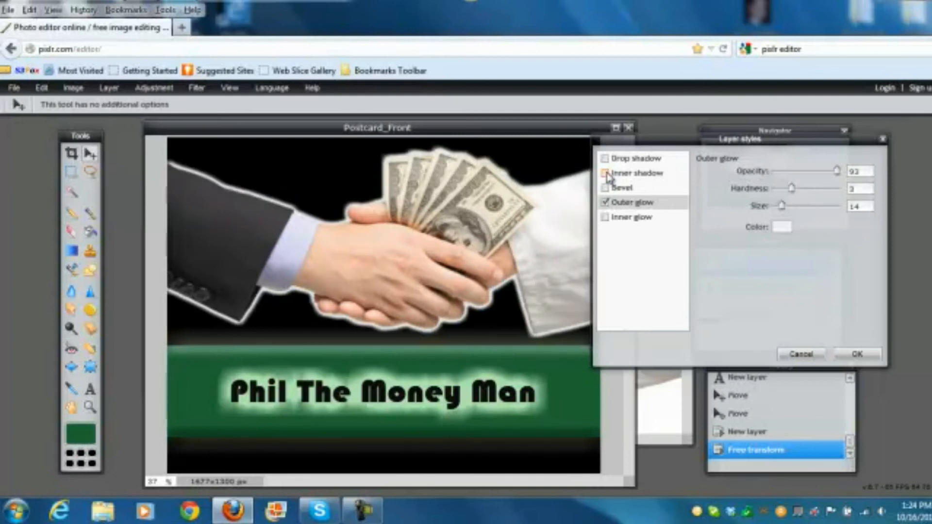
left_click(605, 160)
left_click(605, 159)
left_click(605, 218)
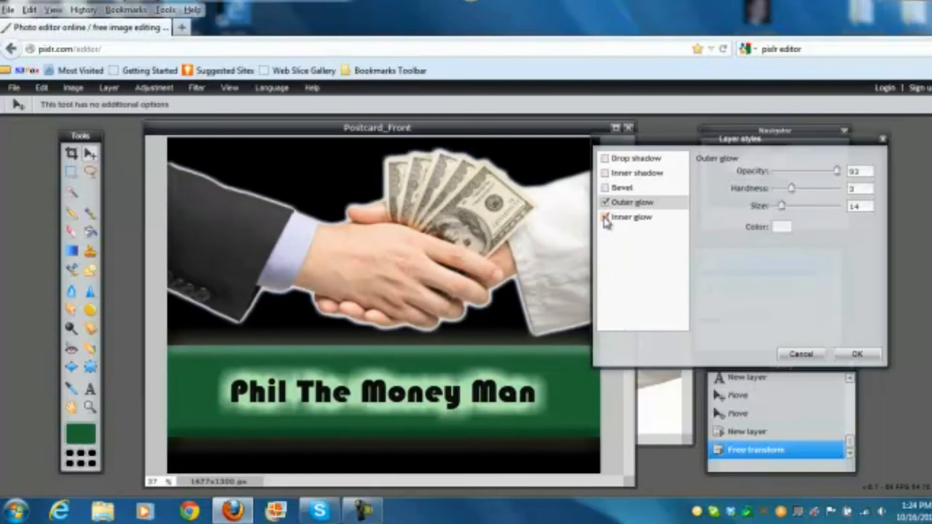
left_click(605, 218)
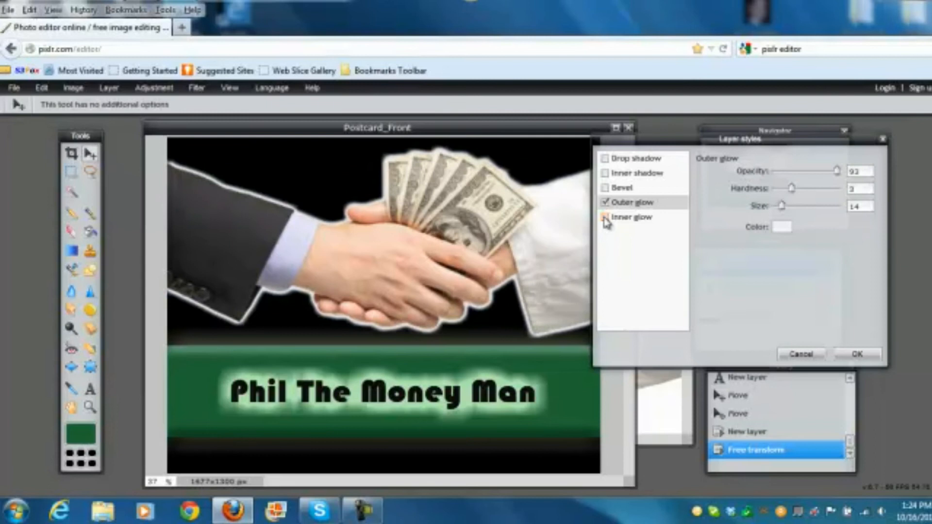
- Enable inner glow on the hands, reduce the outer glow size to 8, and apply the layer styles
left_click(605, 218)
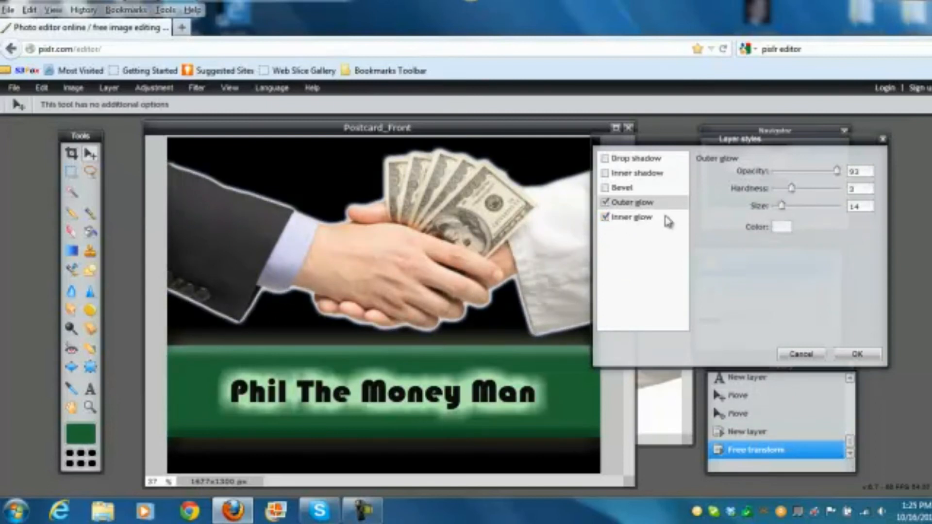
mouse_move(781, 206)
left_mouse_down()
mouse_move(792, 207)
mouse_move(766, 210)
mouse_move(780, 216)
left_mouse_up()
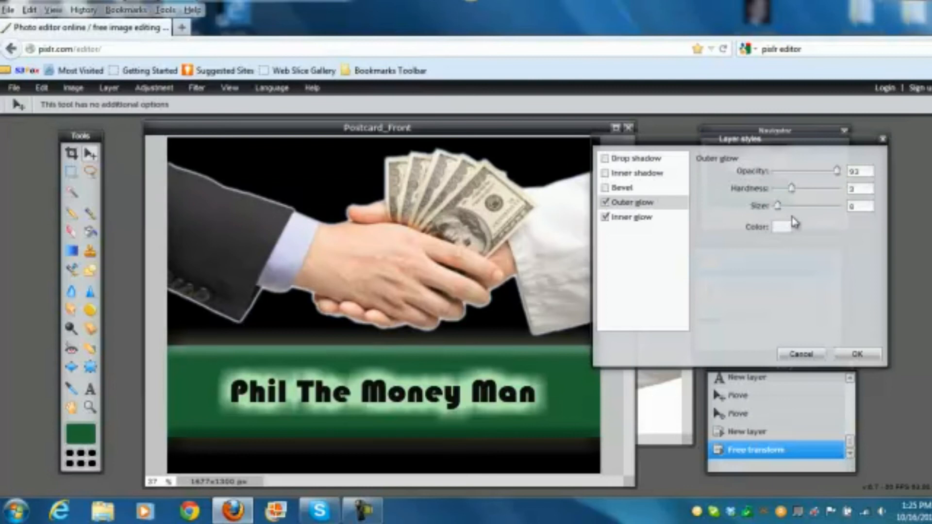
left_click(858, 354)
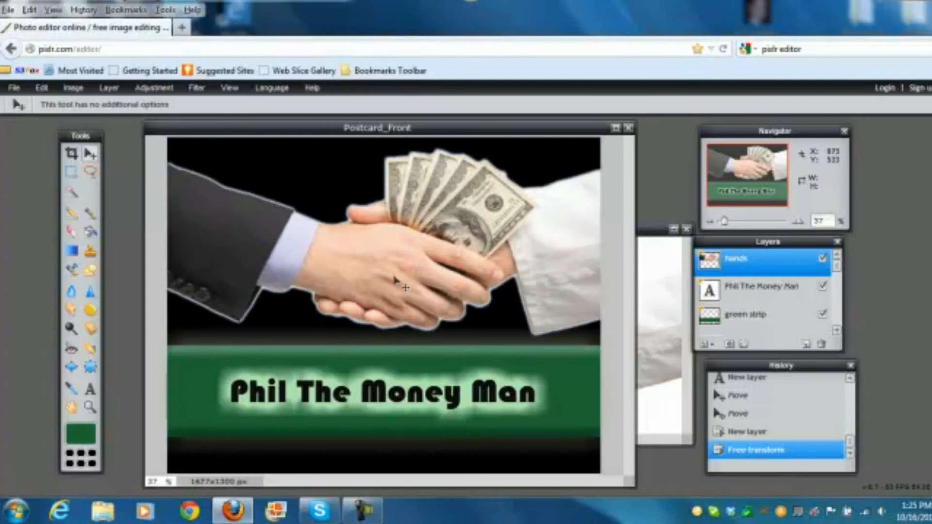
- Try the Glamour glow filter on the hands layer and undo it
left_click(198, 89)
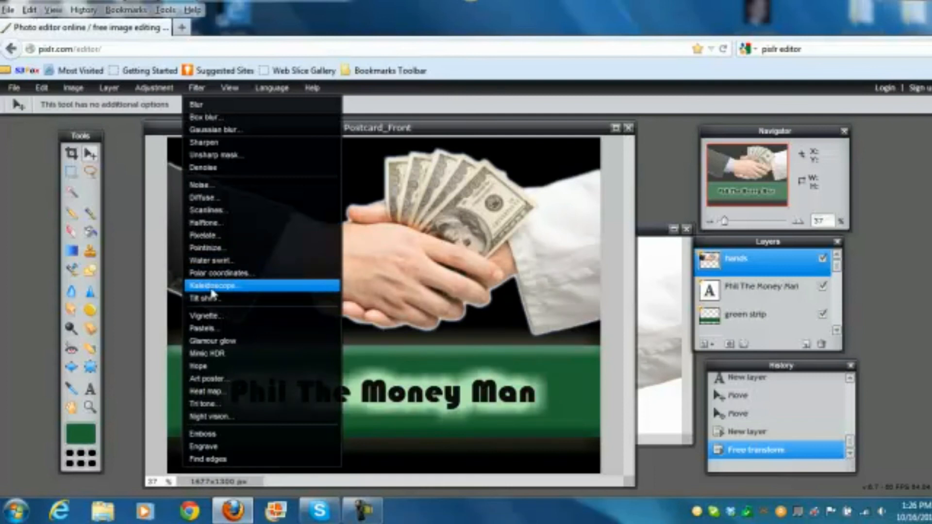
left_click(220, 342)
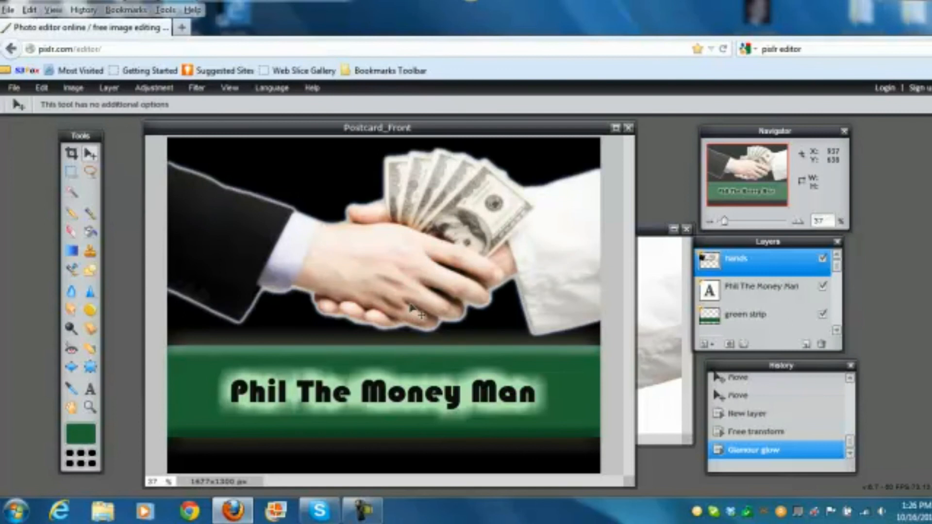
key("ctrl+z")
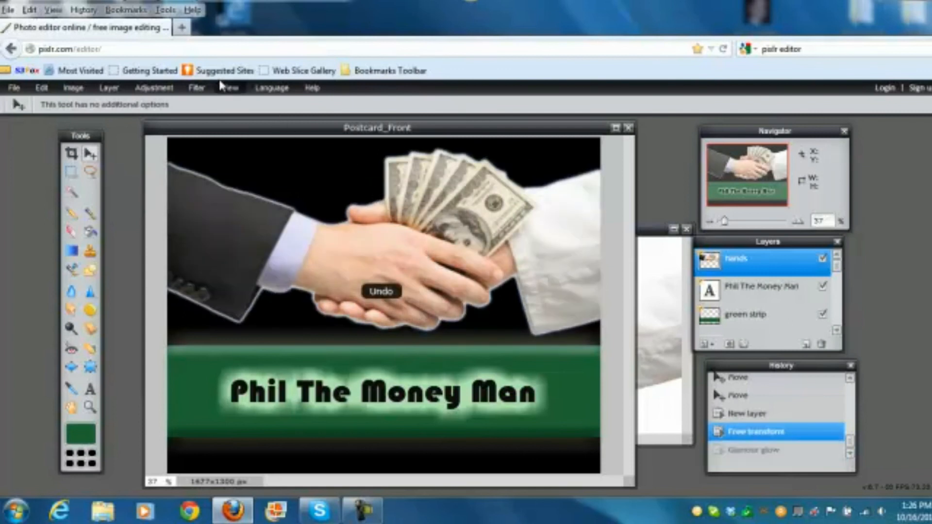
- Try a black Vignette filter on the hands layer and undo it
left_click(194, 90)
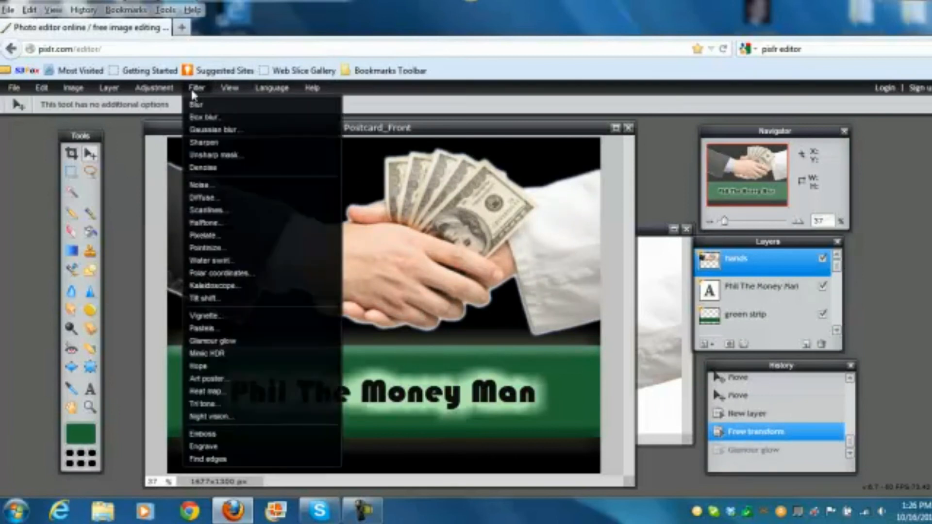
left_click(209, 320)
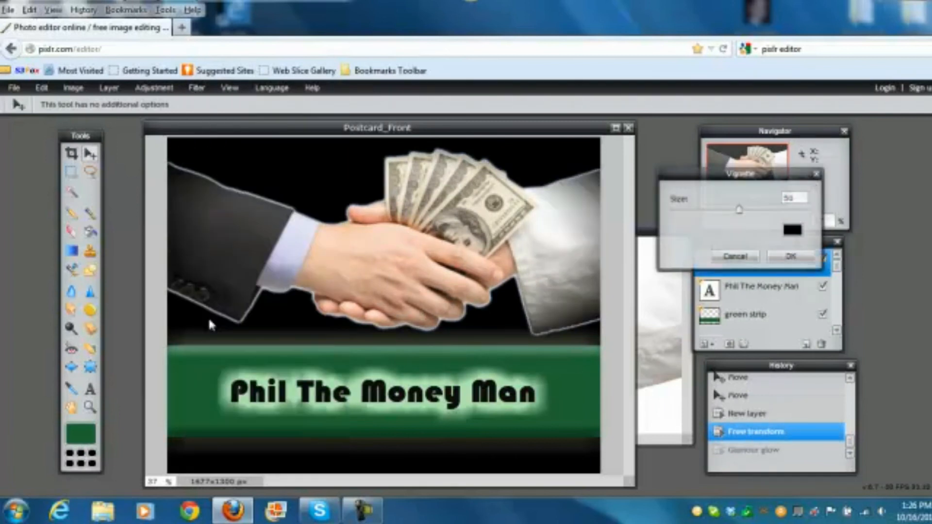
left_click(780, 257)
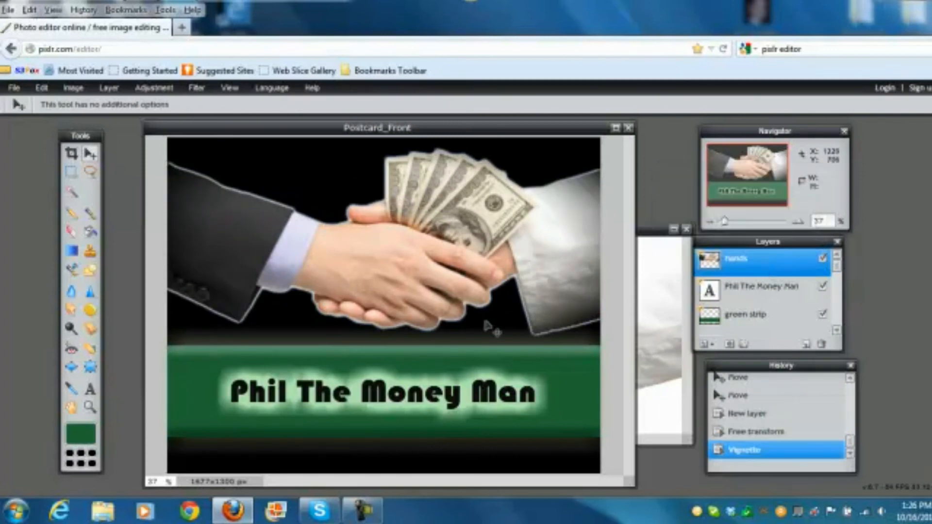
key("ctrl+z")
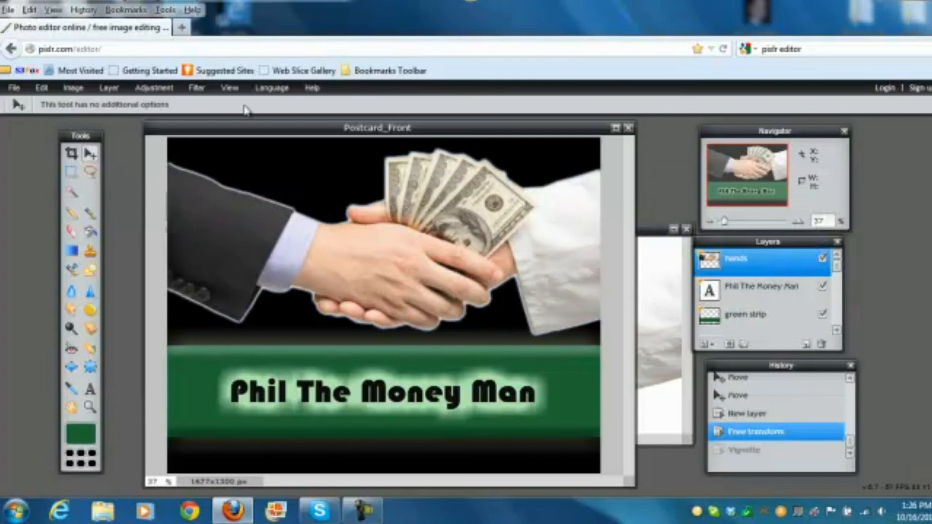
- Apply the Art poster filter to the hands layer with amount 93 and color 110 for a green tint
left_click(199, 89)
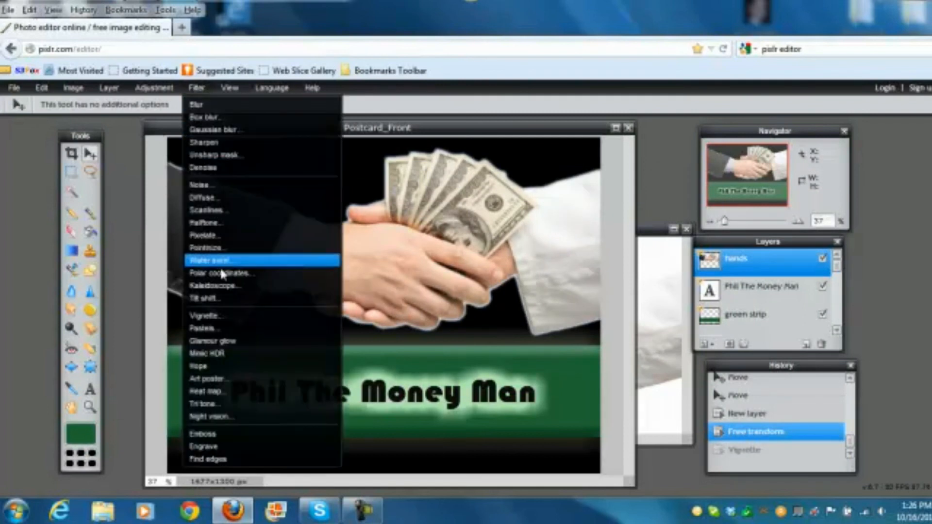
left_click(224, 379)
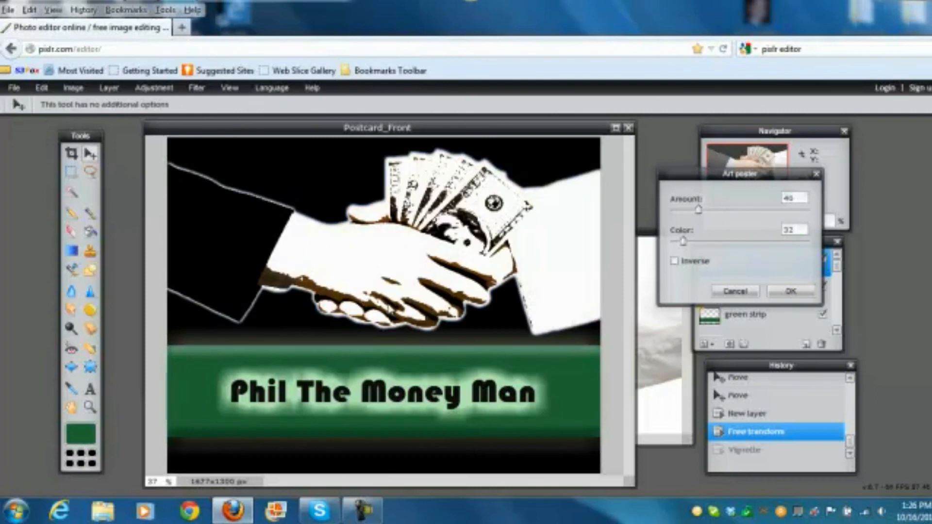
left_click_drag(698, 210, 739, 238)
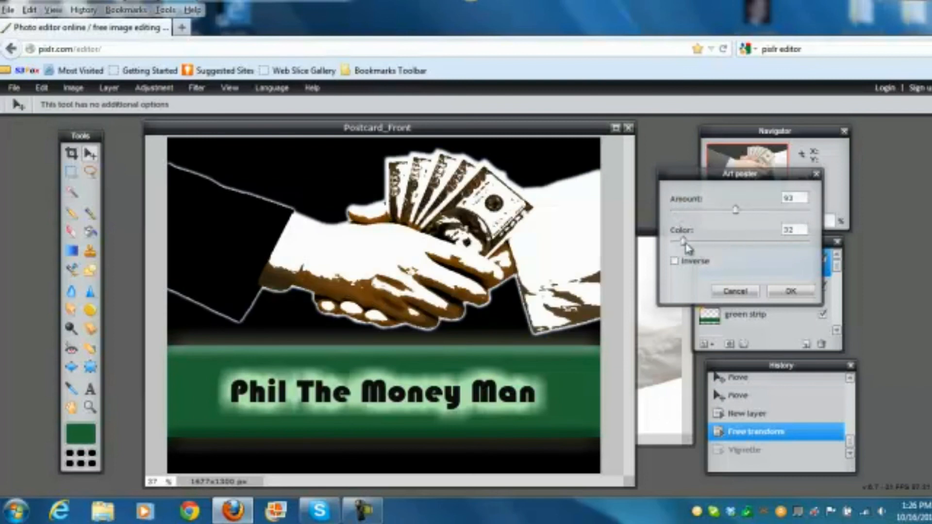
left_click_drag(684, 244, 714, 247)
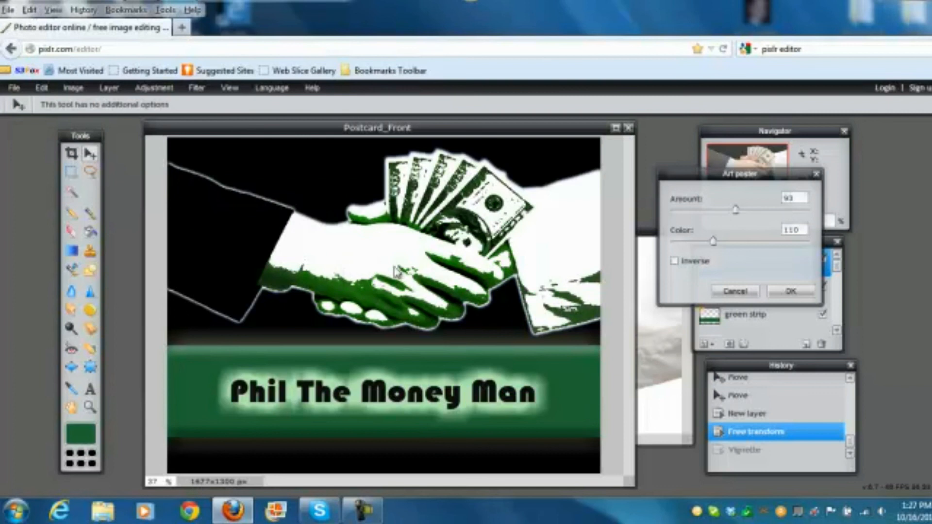
left_click(788, 292)
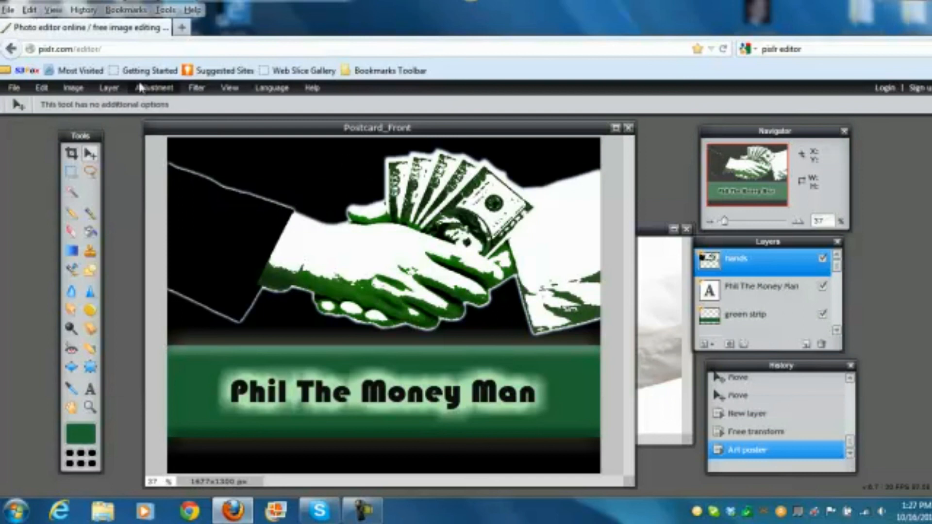
left_click(197, 88)
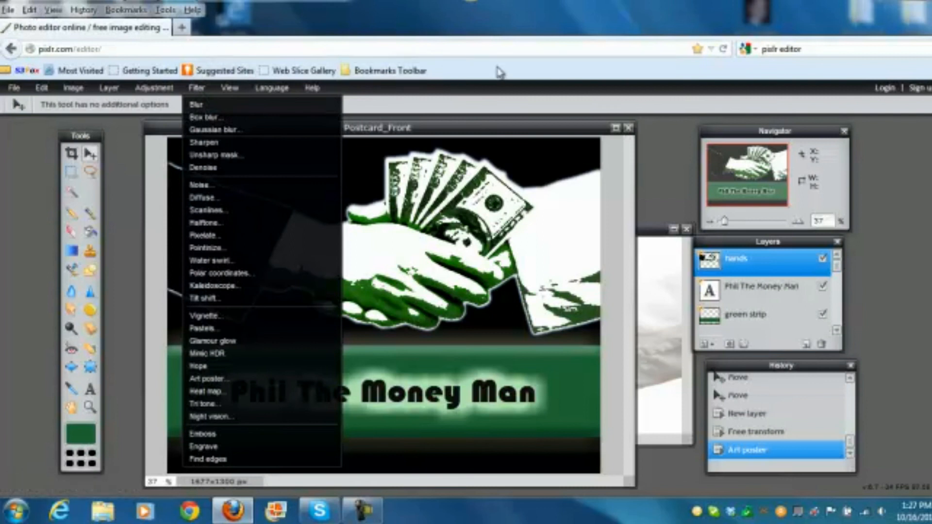
left_click(646, 125)
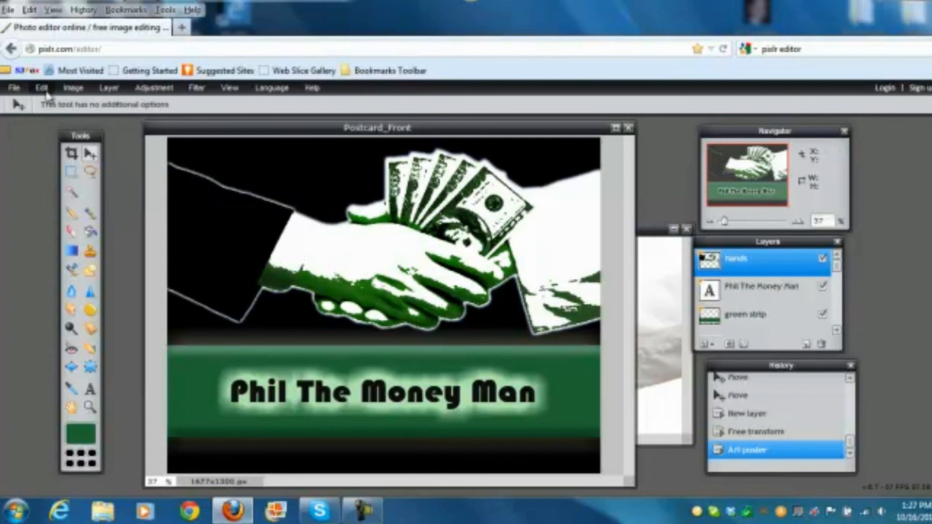
- Save the postcard to the desktop as a layered PXD image named Postcard_tutorial
left_click(20, 90)
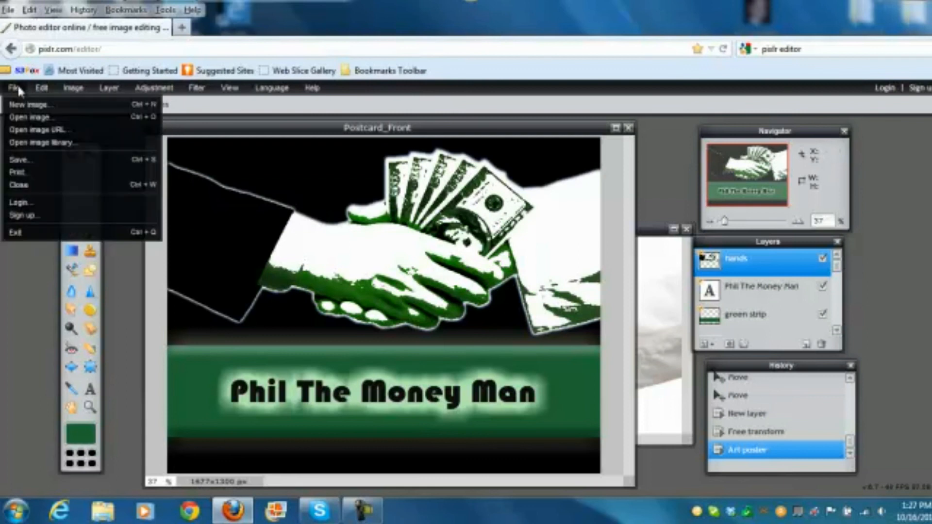
left_click(27, 160)
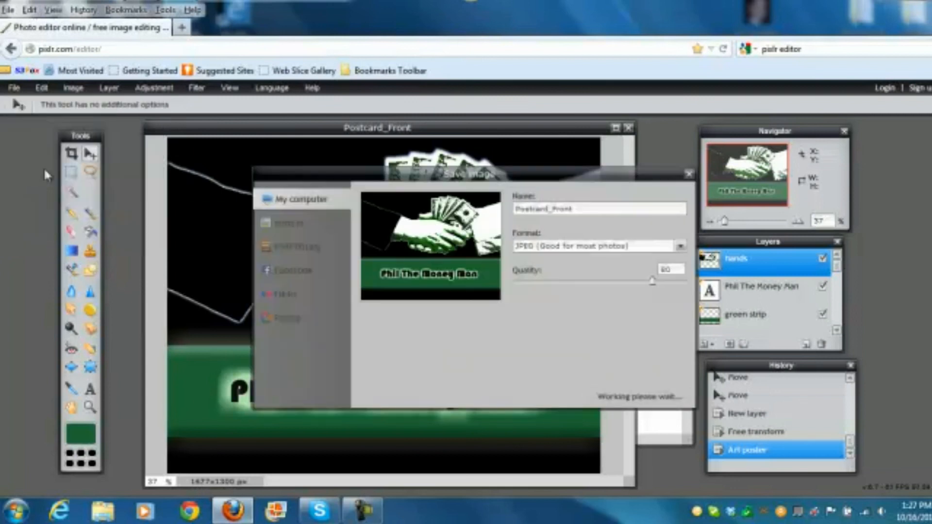
left_click(684, 247)
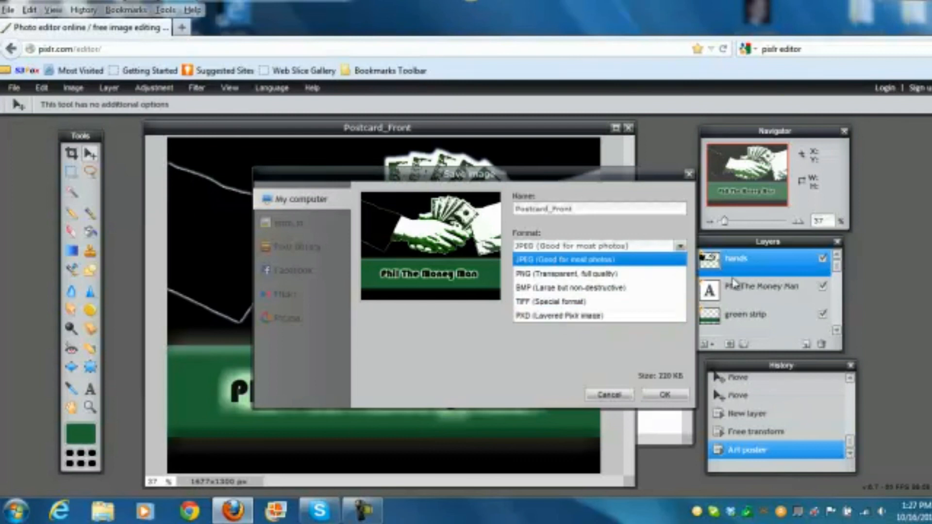
left_click(607, 316)
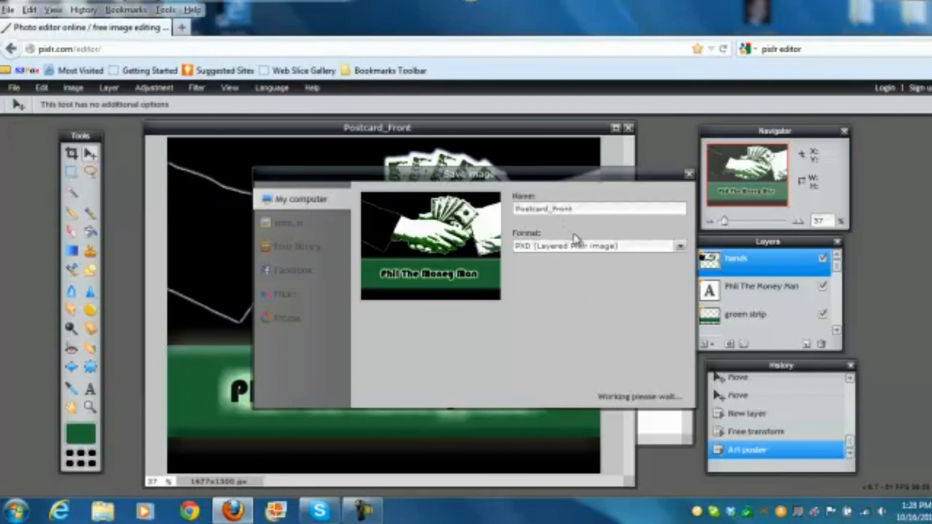
double_click(528, 208)
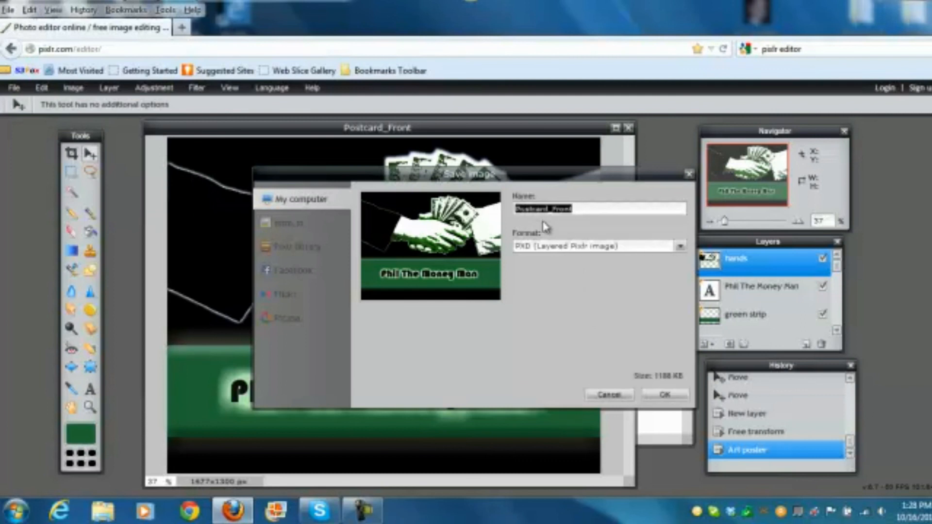
left_click(579, 208)
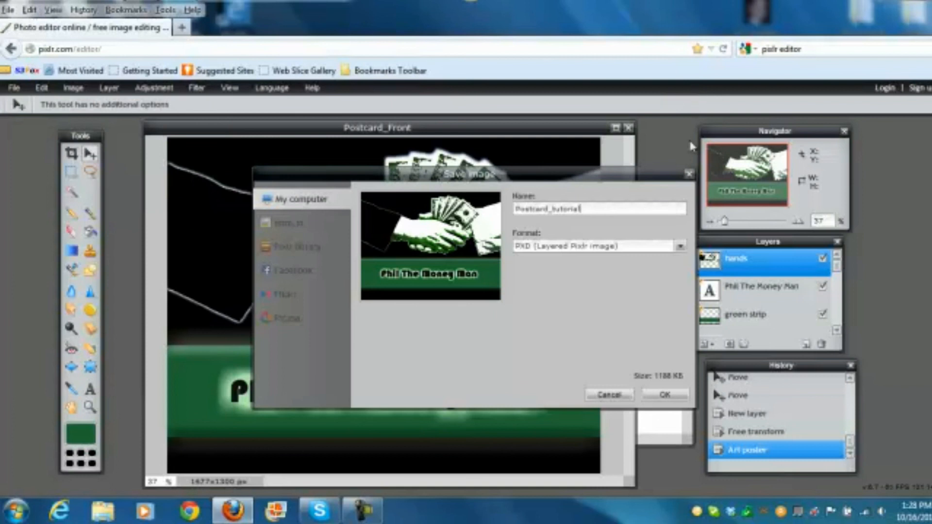
left_click(664, 395)
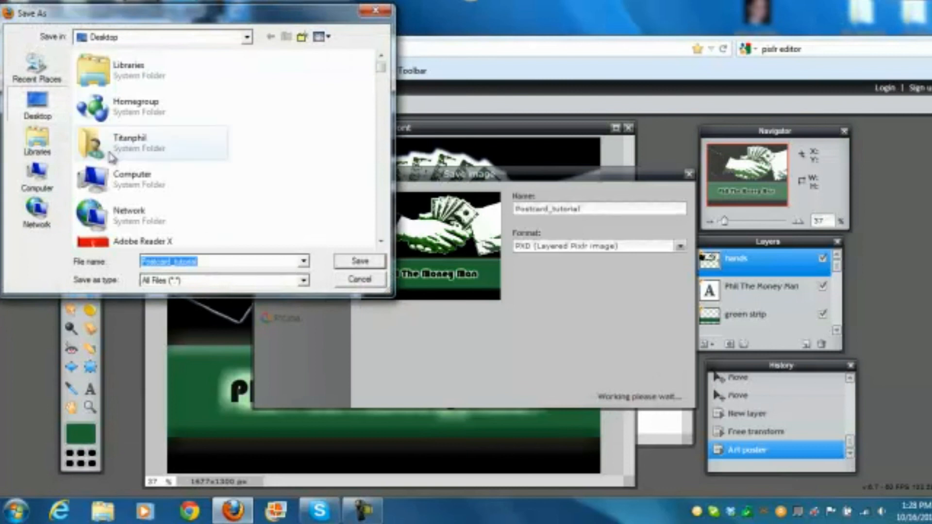
left_click(372, 265)
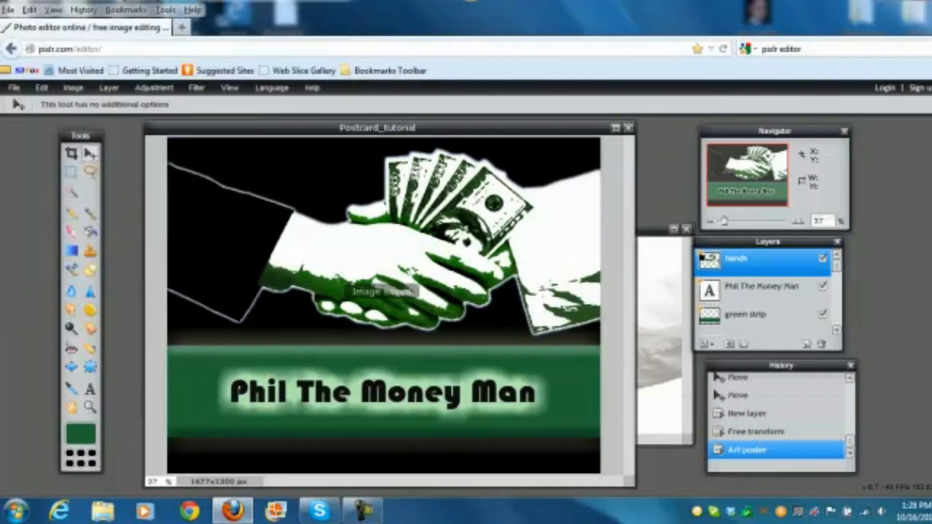
- Save a flattened JPEG copy named Postcard_tutorial to the desktop at quality 80
left_click(15, 88)
left_click(24, 158)
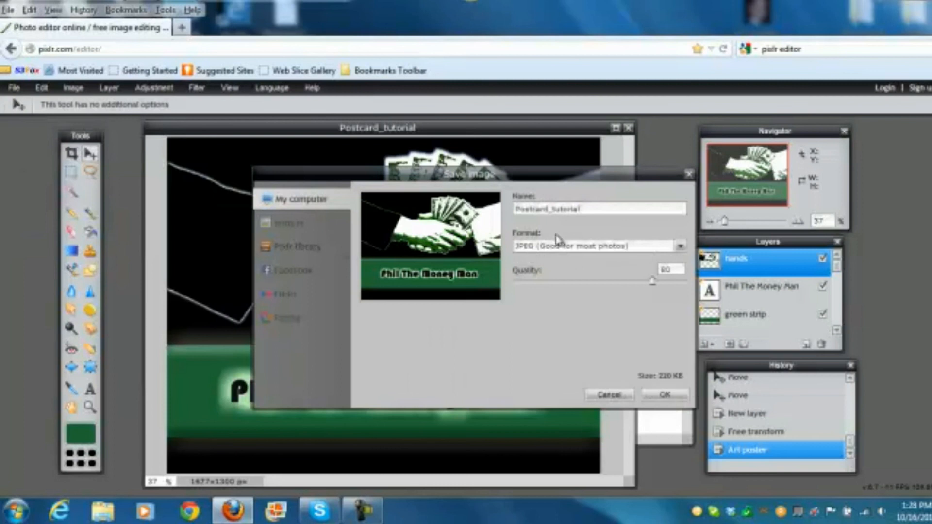
left_click(656, 396)
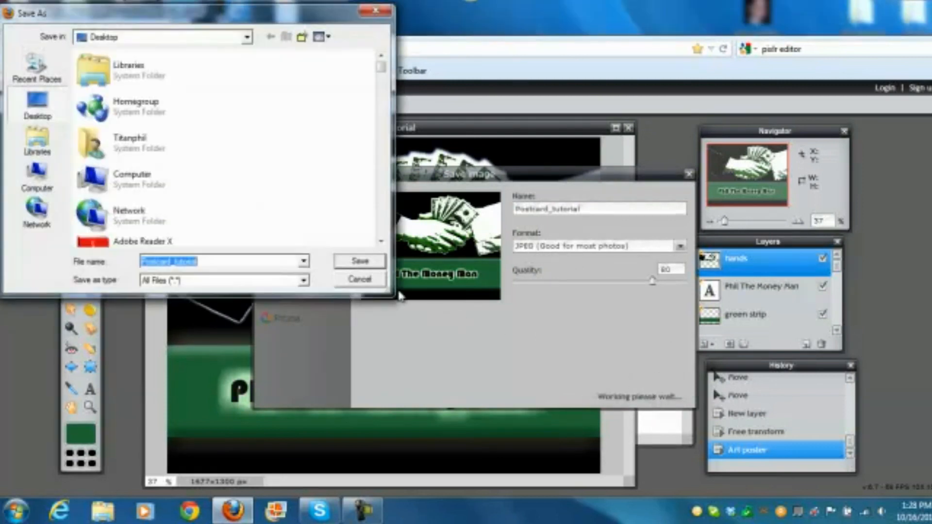
left_click(368, 262)
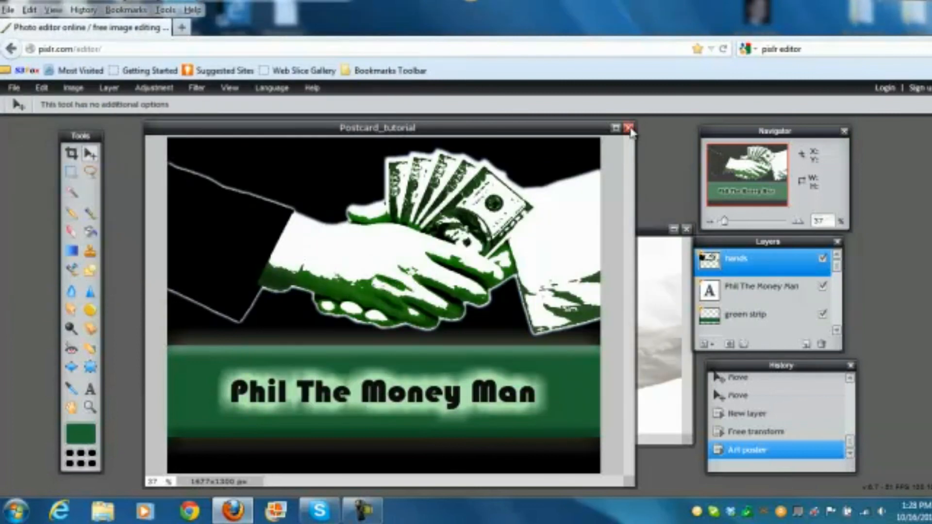
- Minimize the browser and open the saved Postcard_tutorial JPEG from the desktop in the photo viewer
left_click(886, 4)
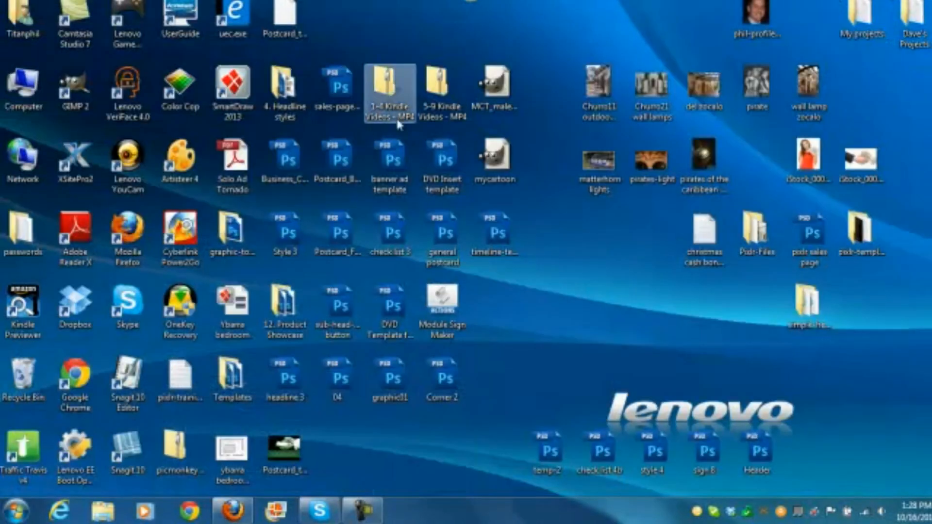
left_click(283, 449)
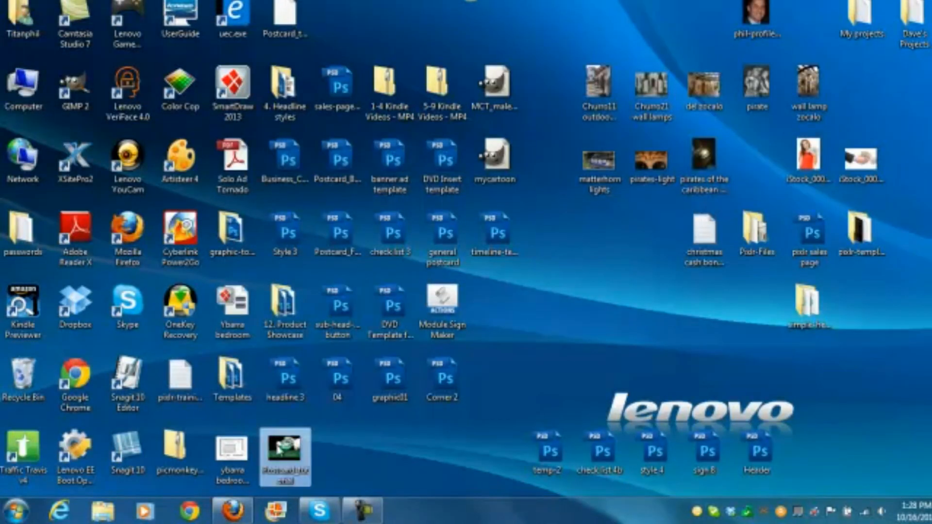
double_click(283, 449)
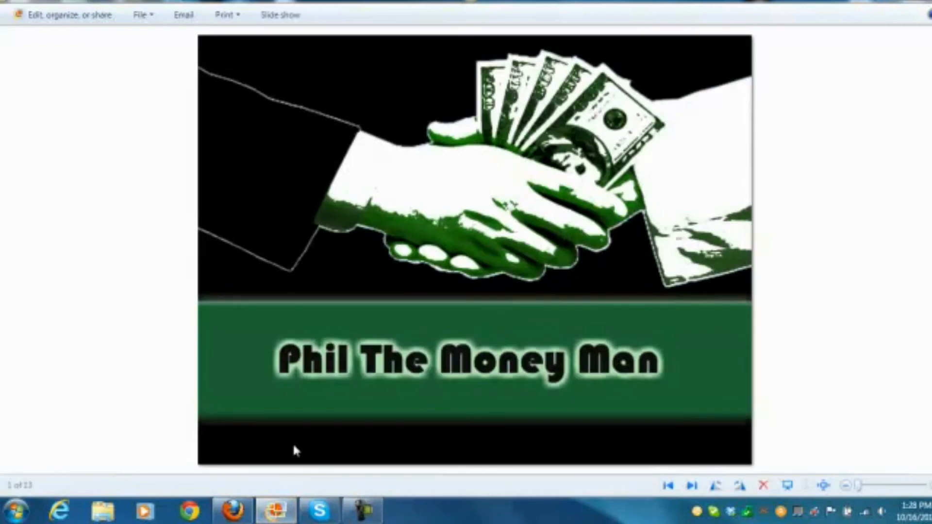